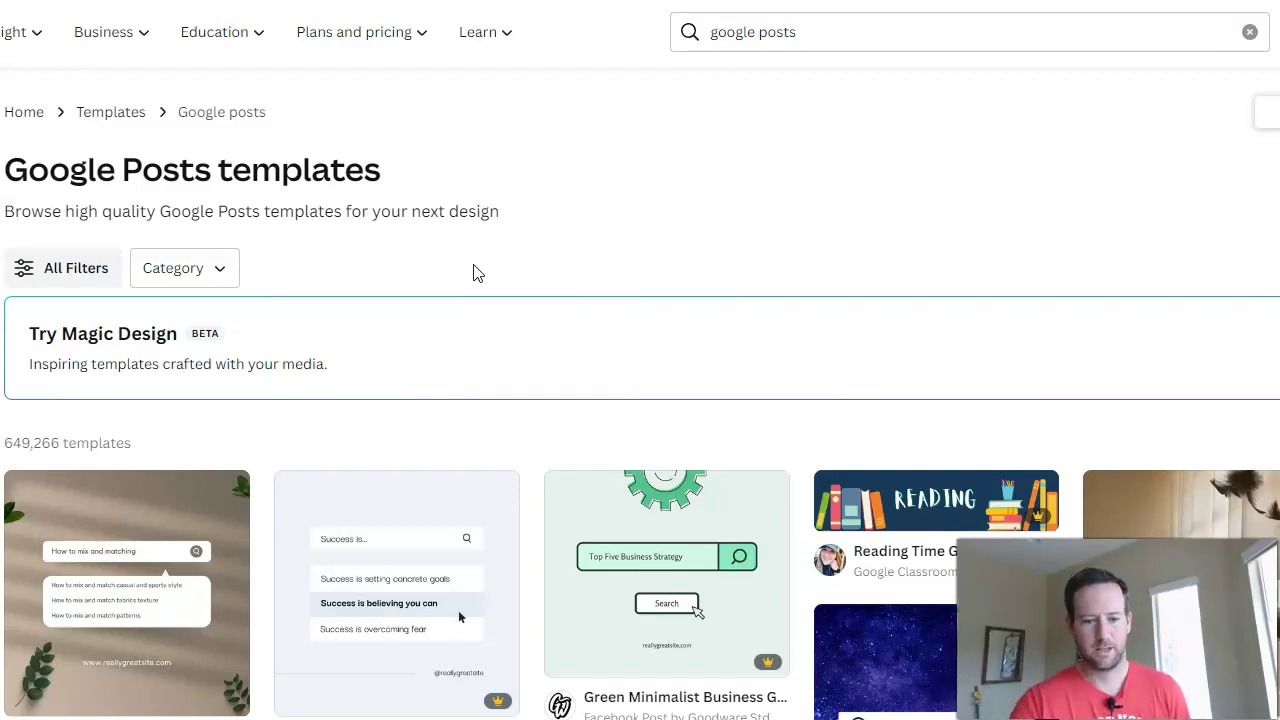
- Browse the Google Posts template gallery for post design ideas
scroll(475, 273, down, 3)
scroll(471, 274, down, 1)
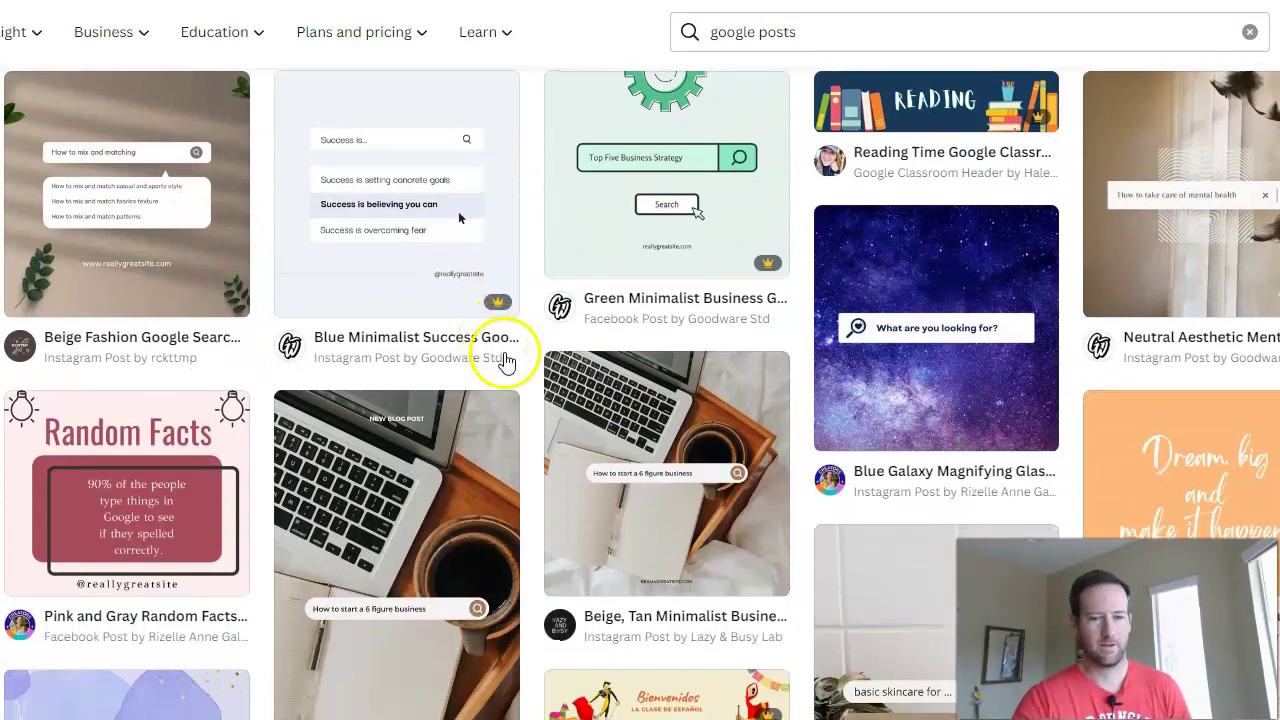
scroll(503, 360, up, 1)
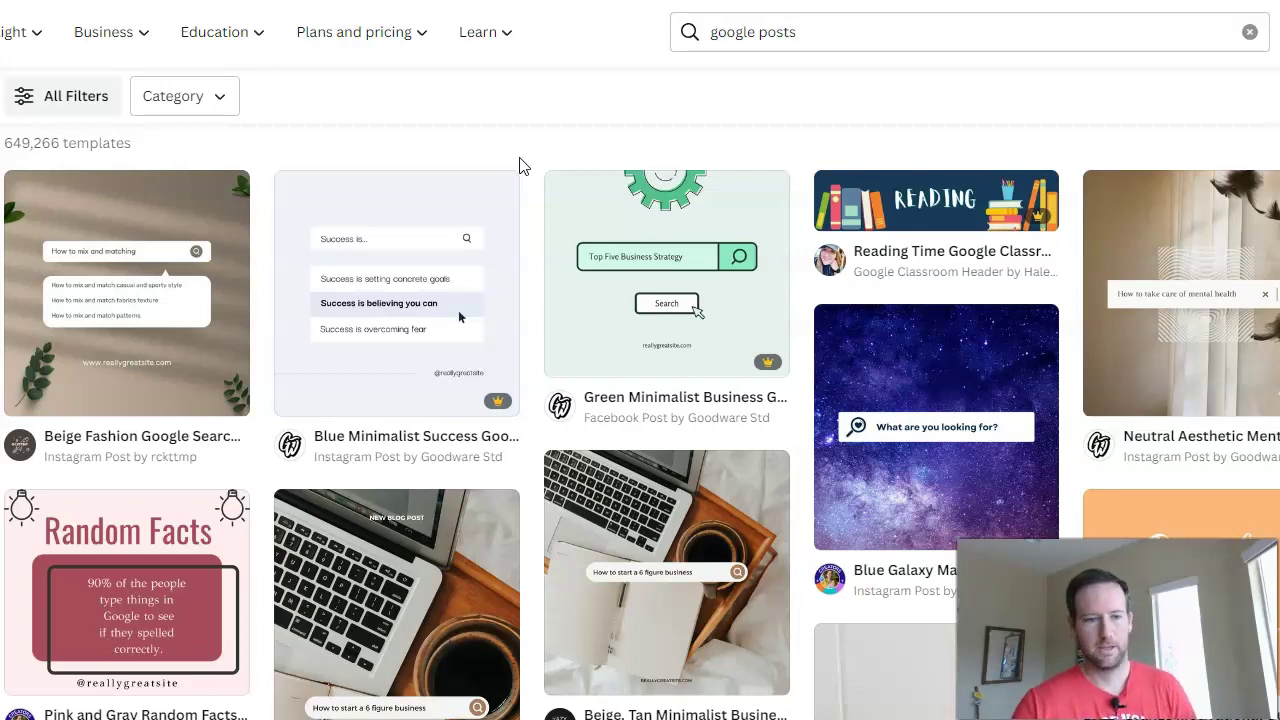
scroll(520, 168, up, 3)
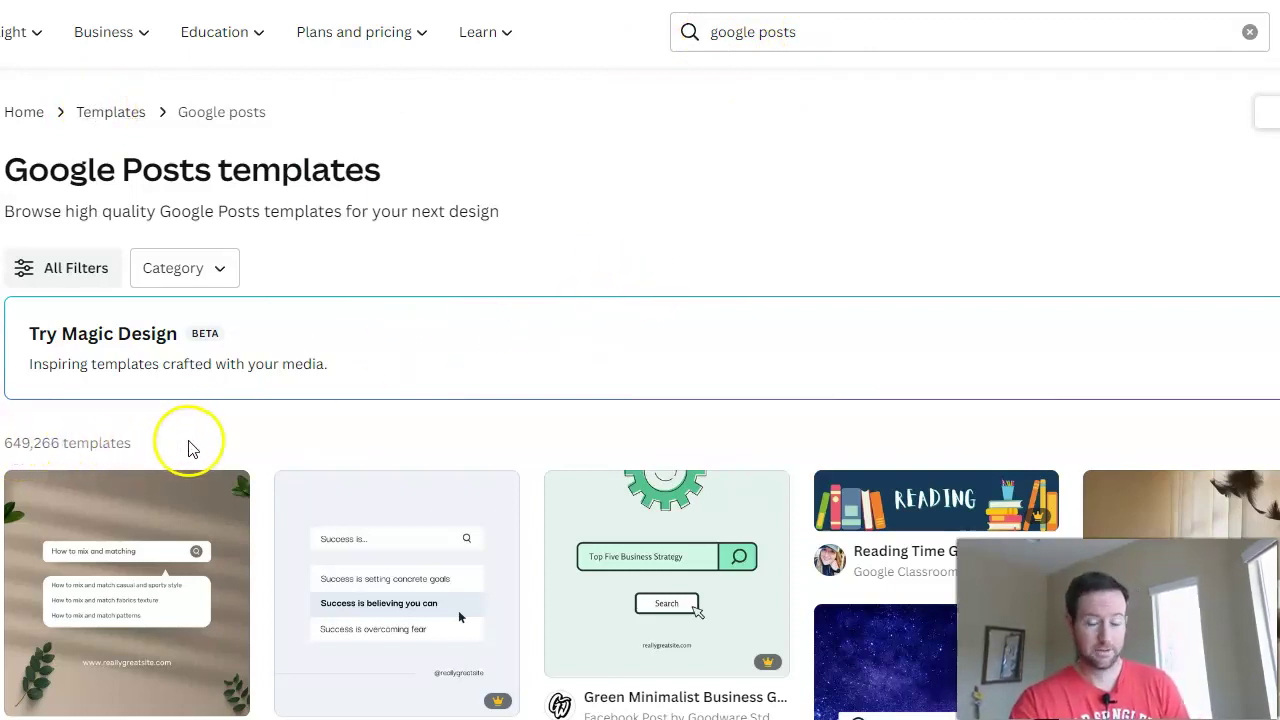
scroll(400, 428, down, 3)
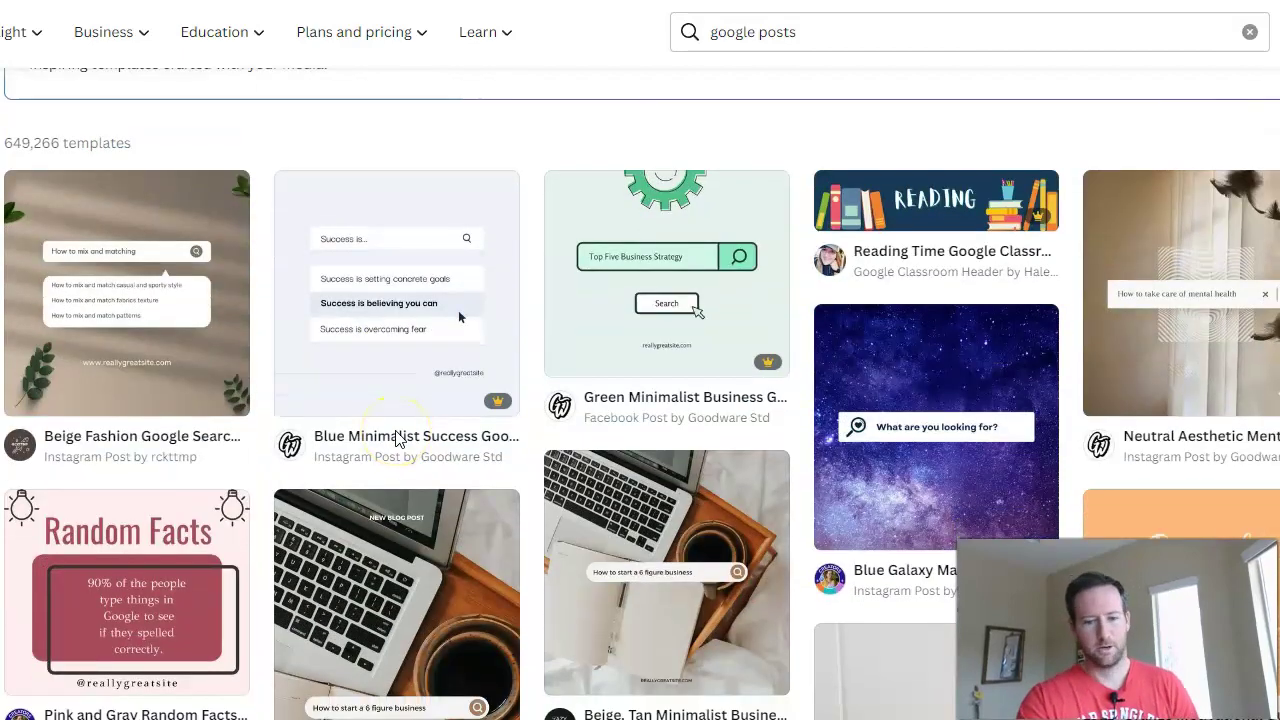
scroll(403, 428, down, 5)
scroll(401, 421, down, 8)
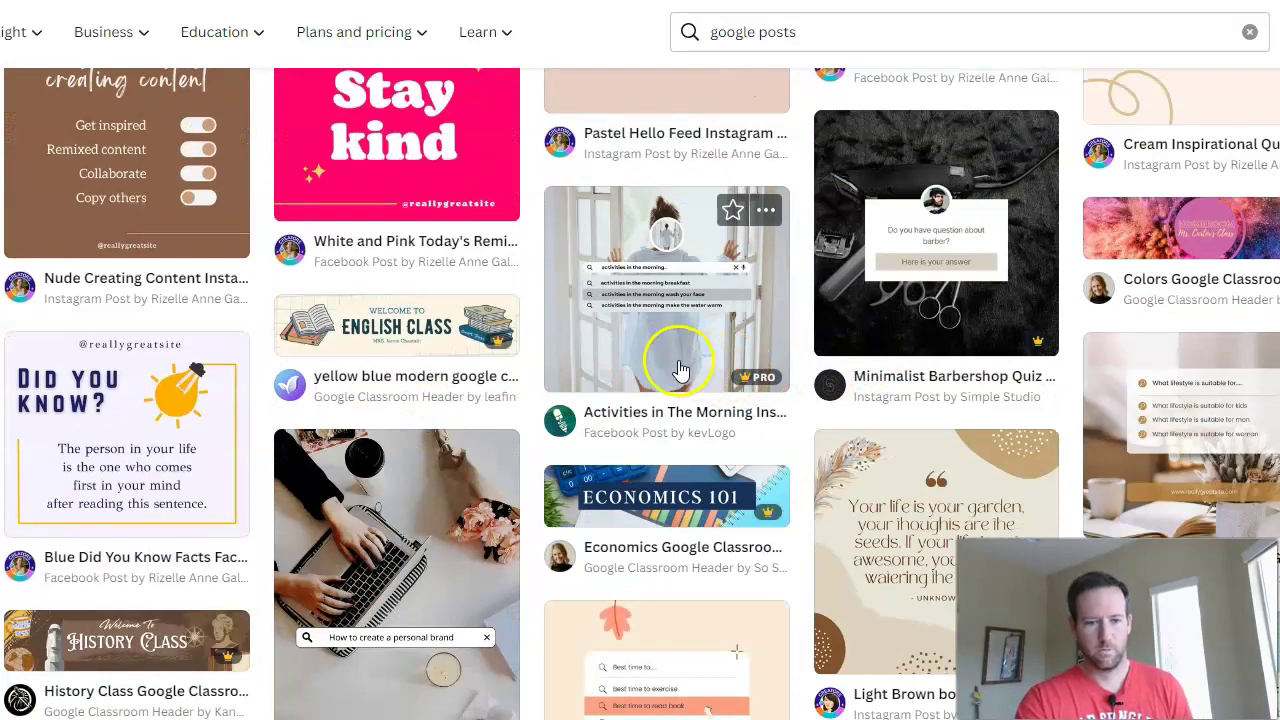
scroll(400, 346, down, 5)
scroll(397, 345, down, 3)
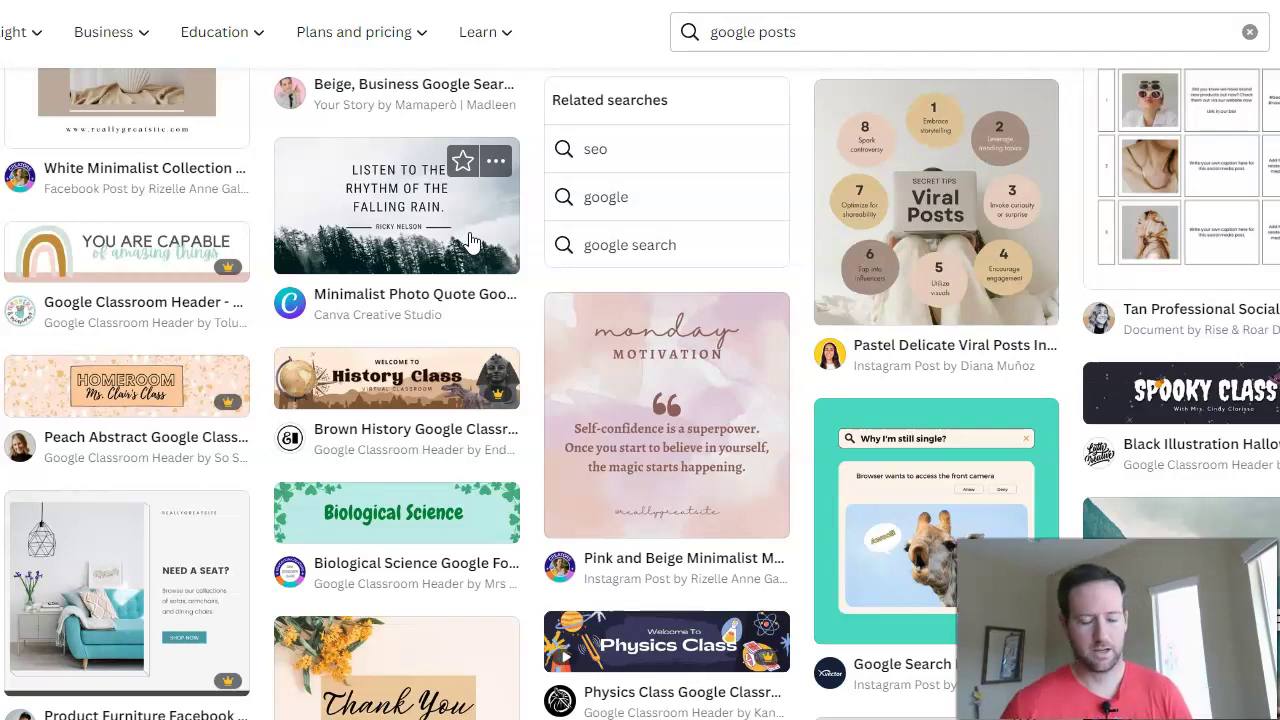
scroll(557, 357, down, 9)
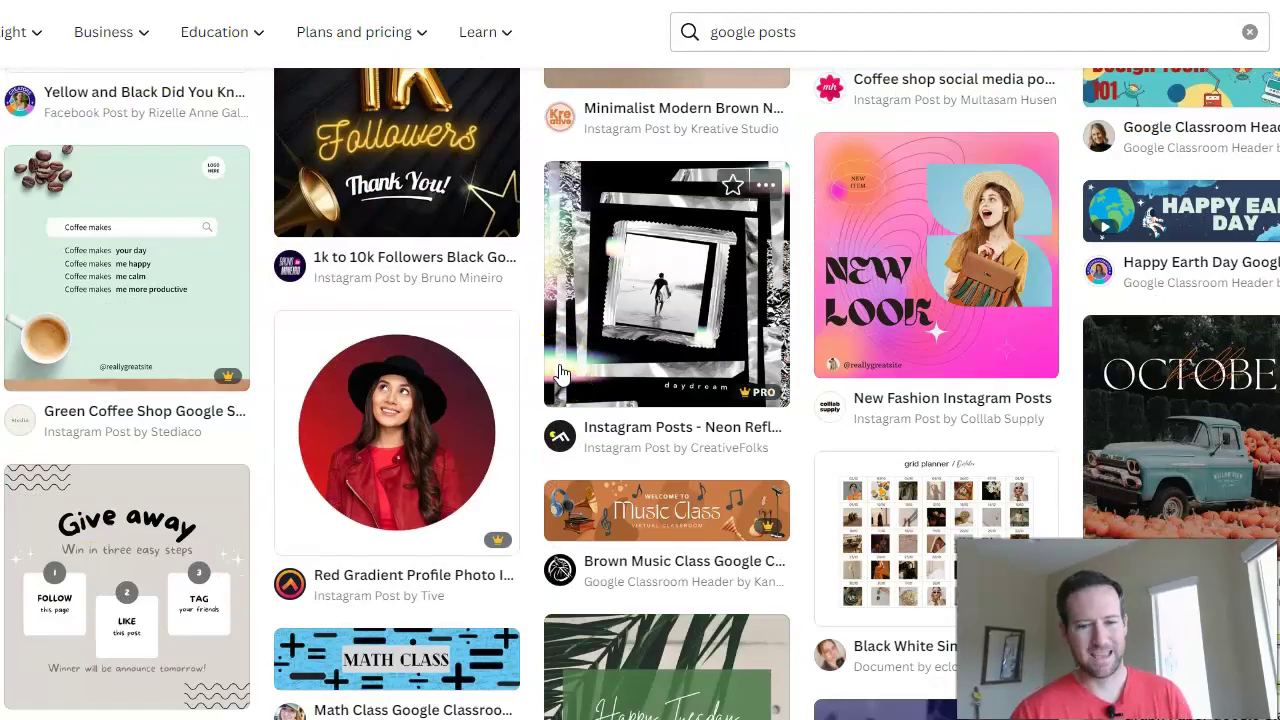
scroll(560, 373, down, 7)
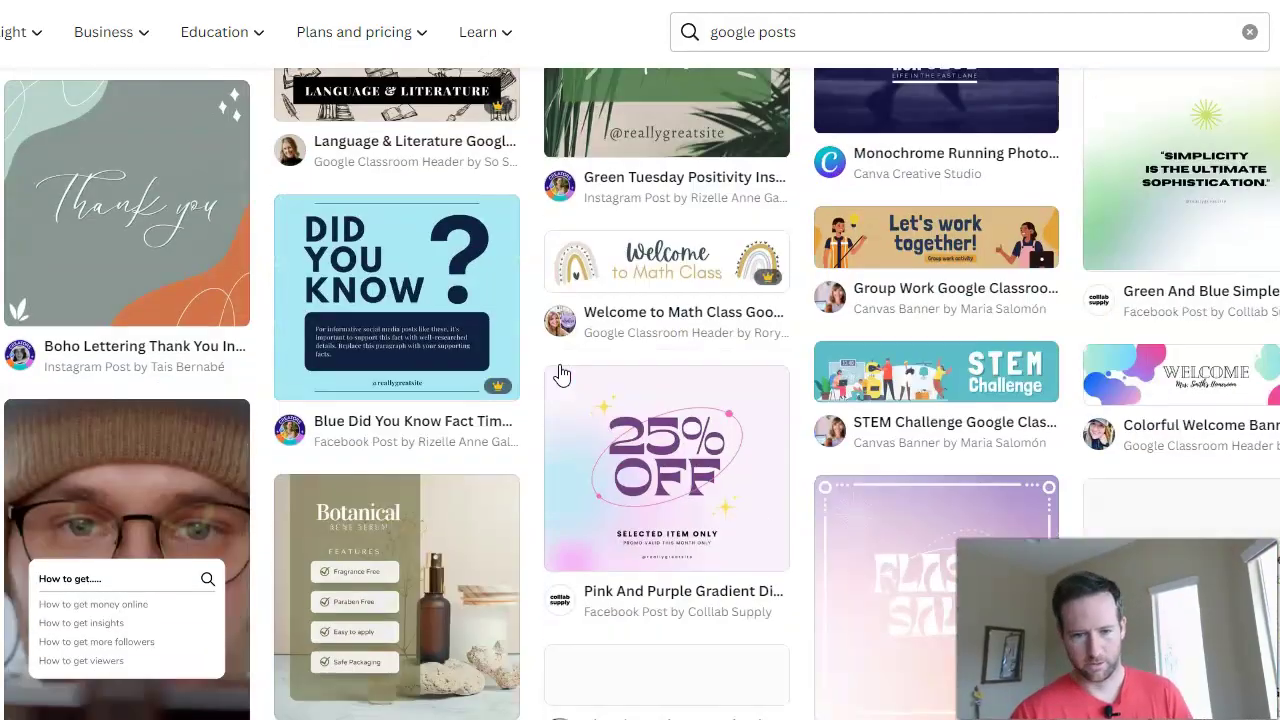
scroll(563, 377, up, 10)
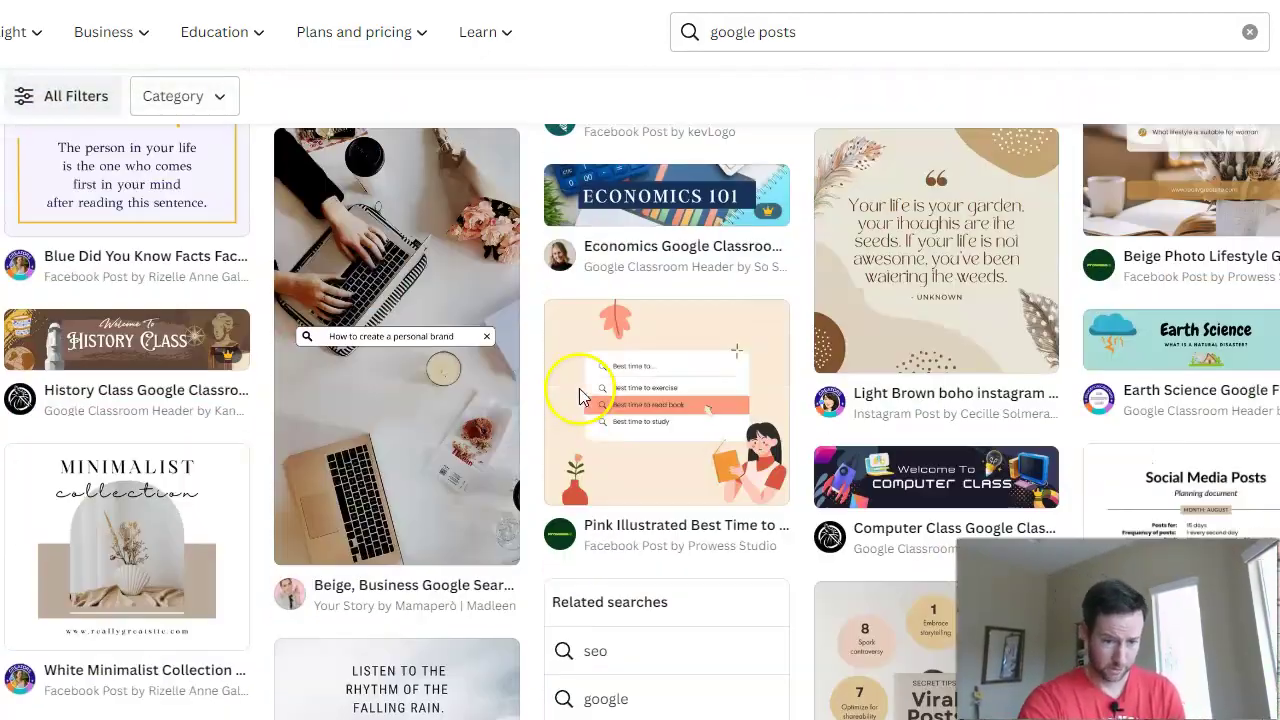
scroll(580, 389, up, 10)
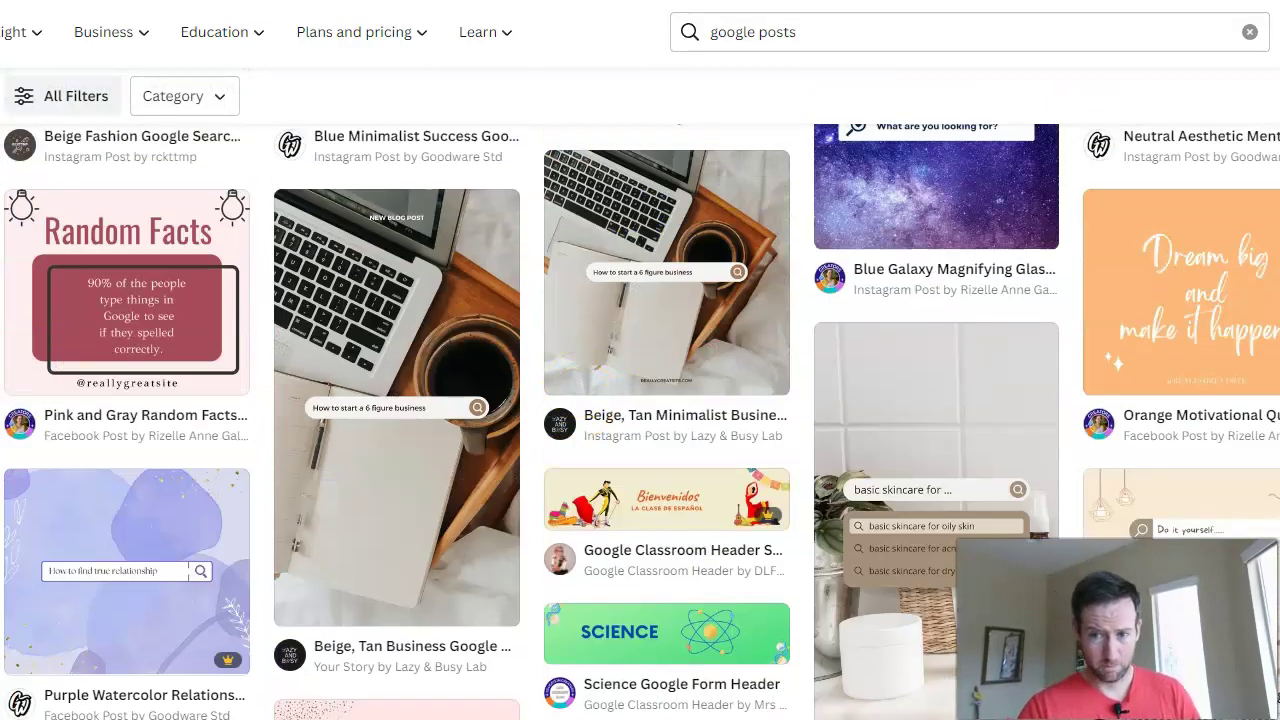
- Switch to The Refuge Spa design in Canva and examine page 1's background photo, logo and search-bar question
click(1190, 2)
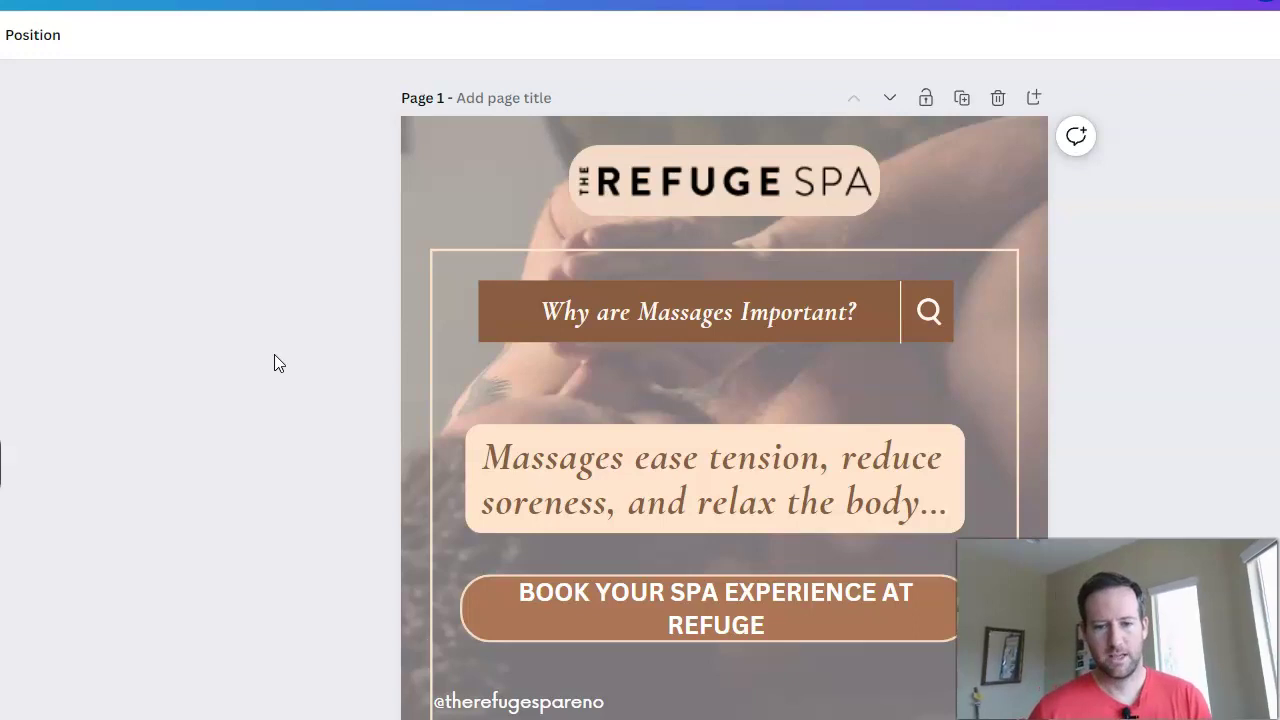
click(251, 375)
click(578, 212)
click(619, 316)
click(455, 179)
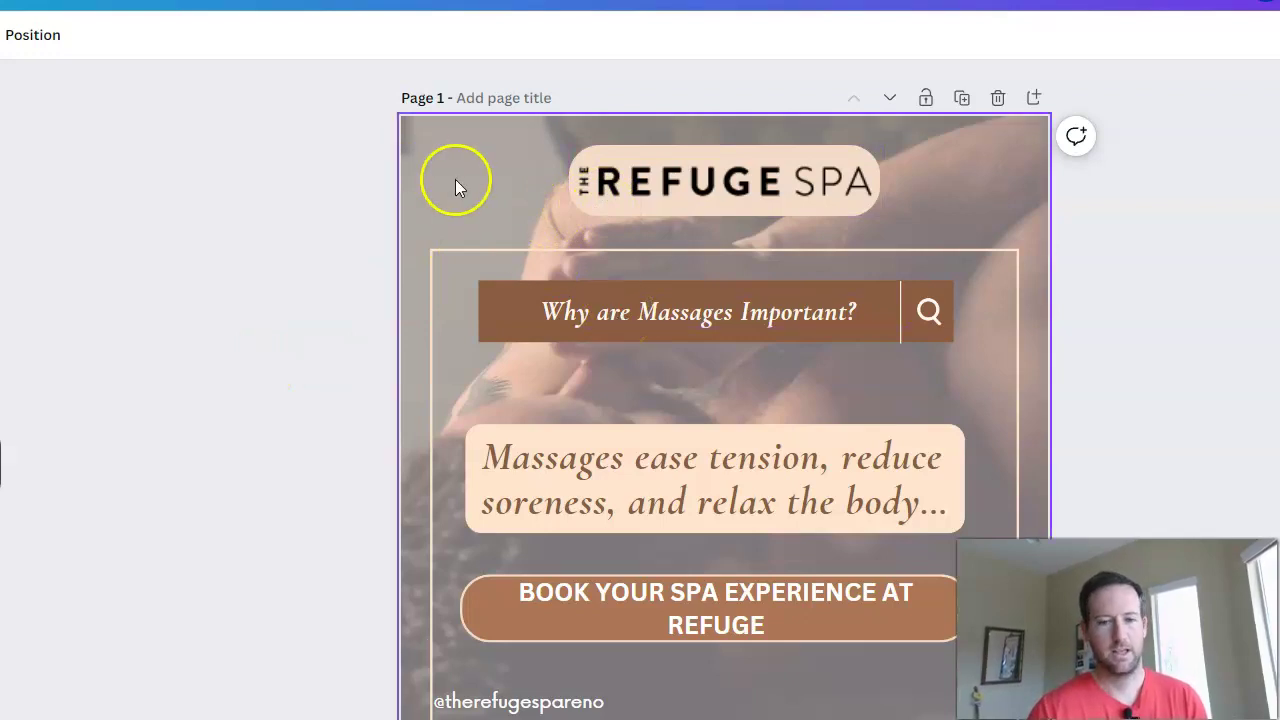
click(595, 188)
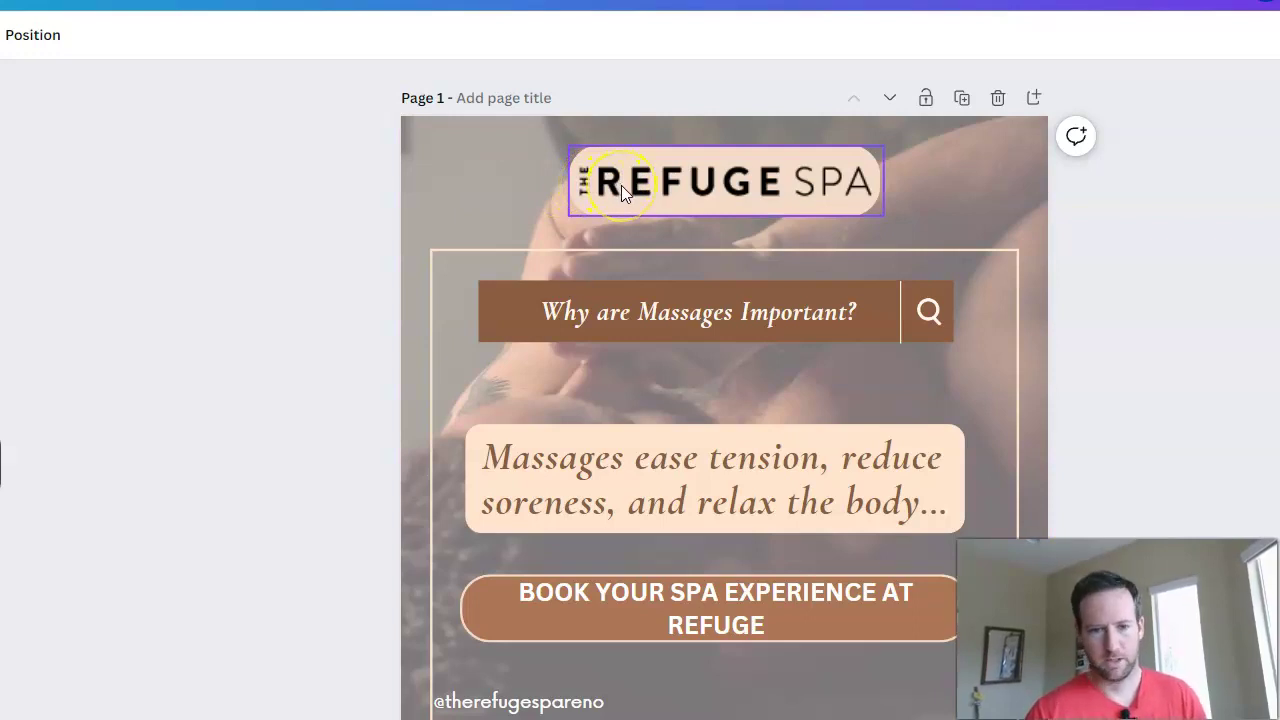
click(672, 321)
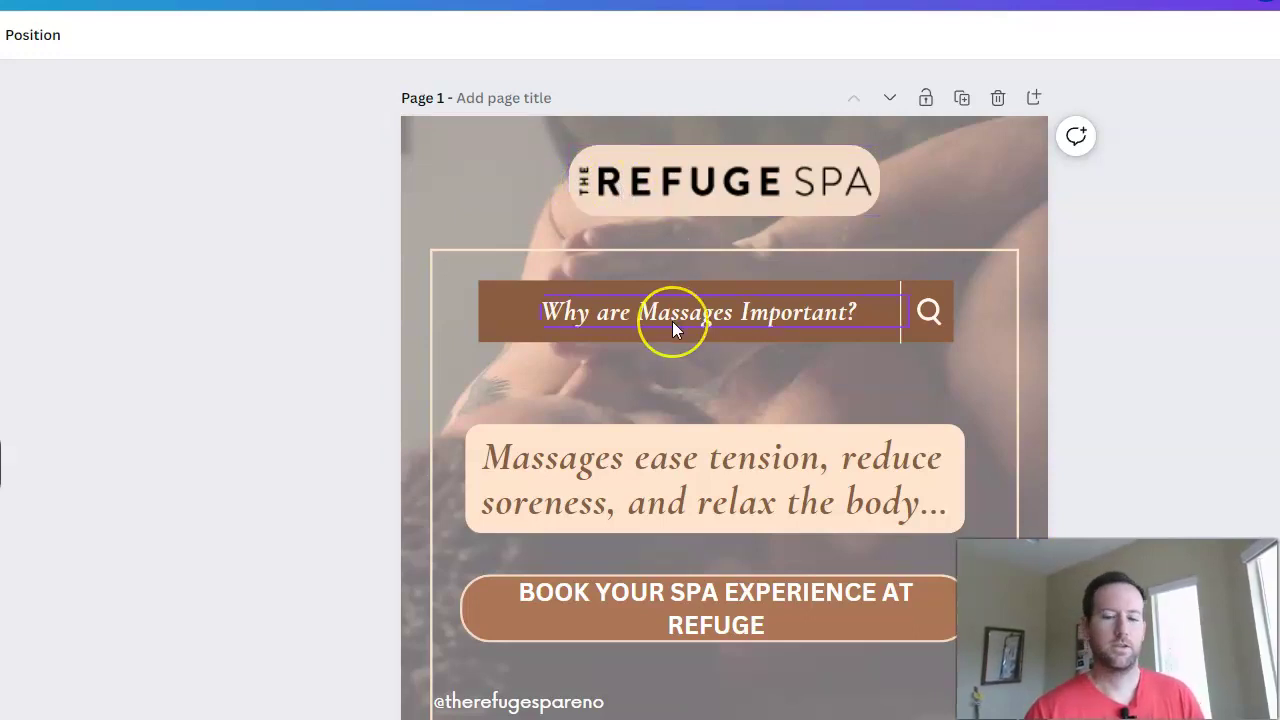
scroll(672, 321, down, 2)
scroll(390, 345, up, 2)
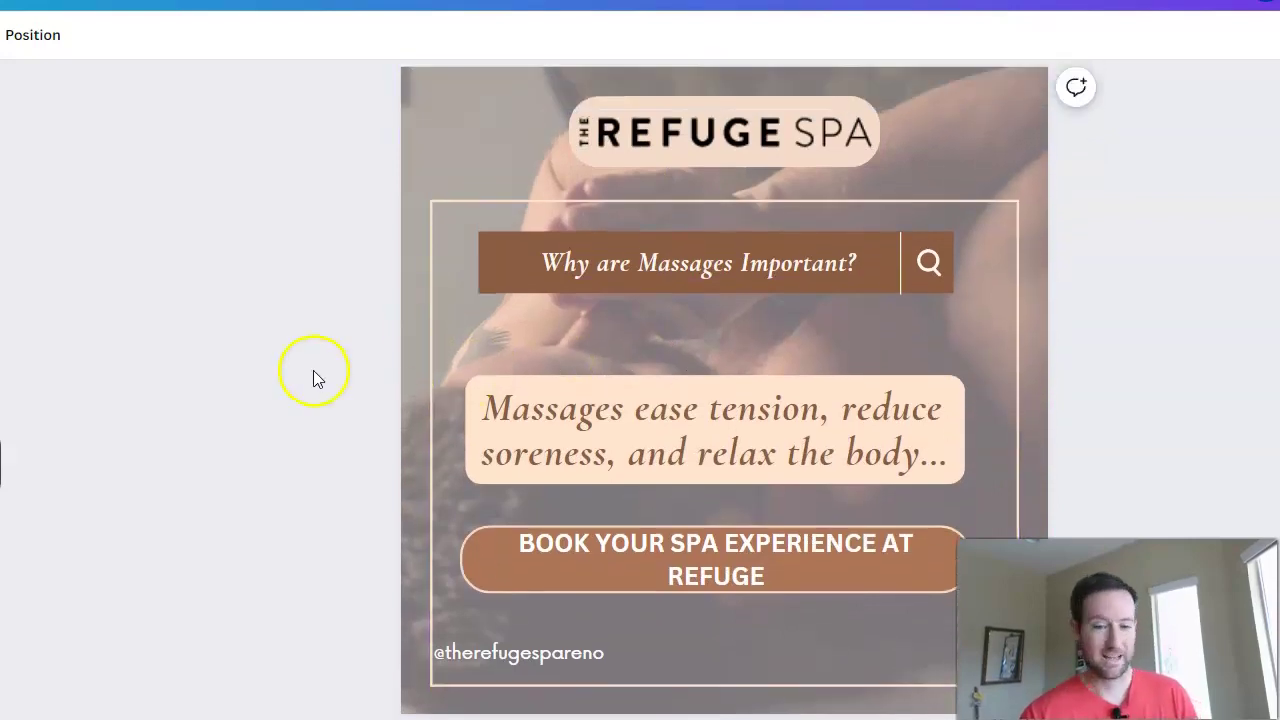
scroll(277, 373, down, 2)
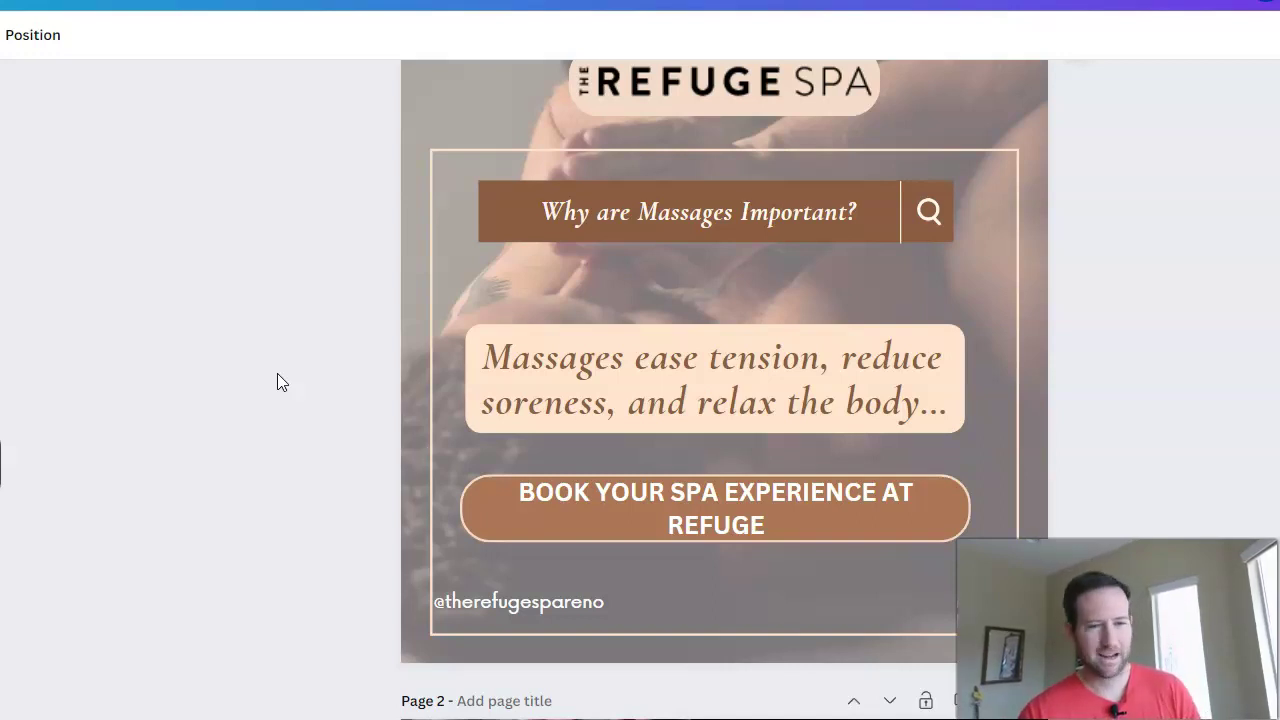
- Examine how page 1 pairs the massage question with its answer text and the booking call to action
click(690, 214)
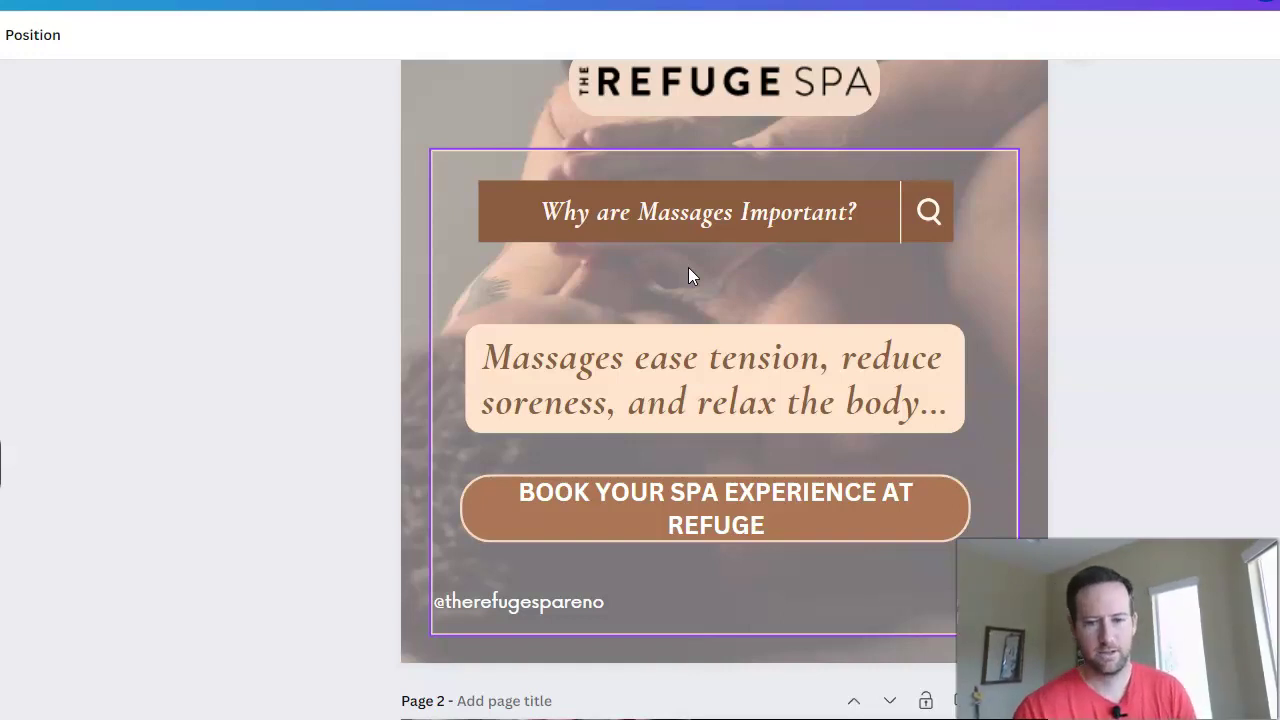
scroll(688, 267, up, 2)
click(696, 301)
click(748, 372)
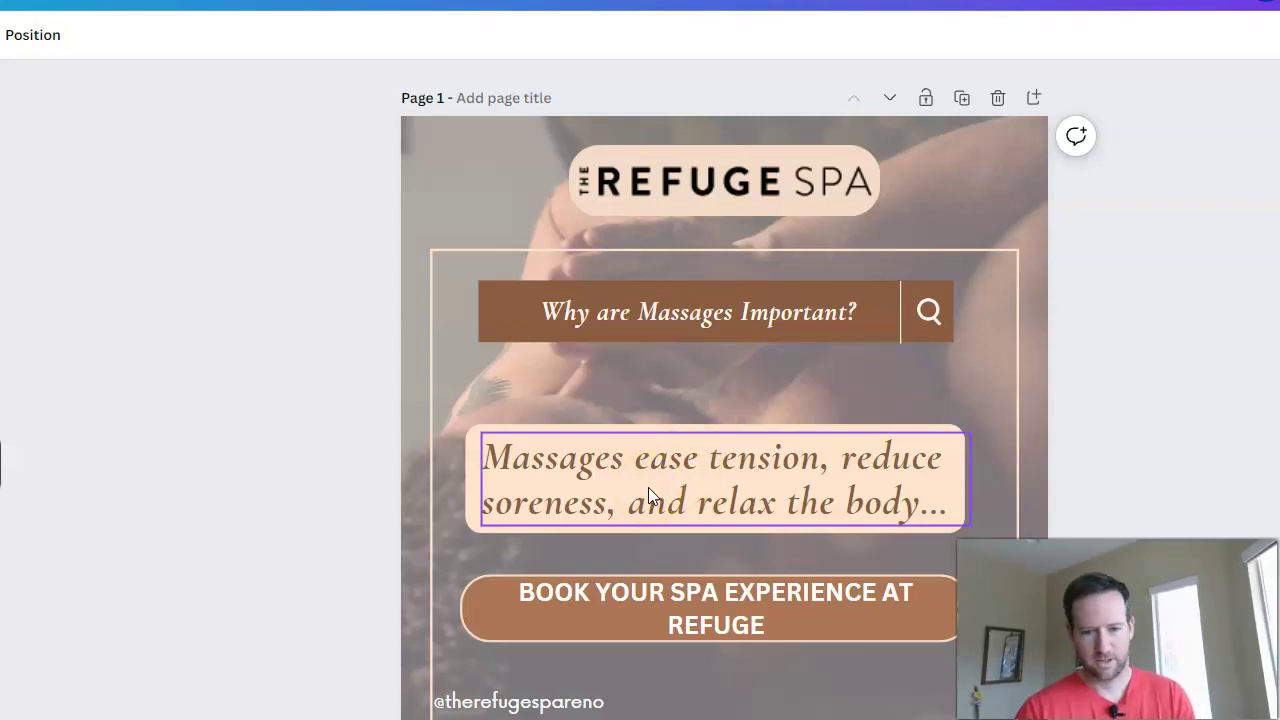
click(648, 601)
click(467, 518)
scroll(467, 518, down, 2)
click(467, 518)
scroll(467, 518, up, 2)
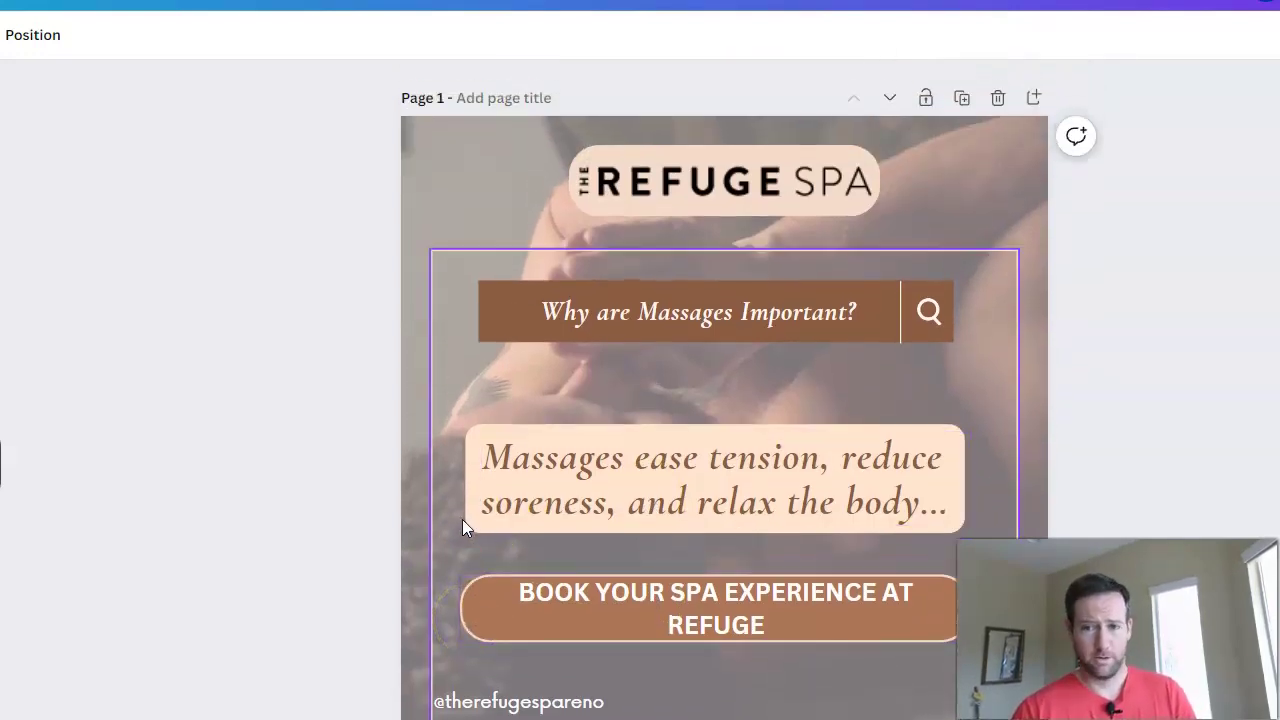
click(511, 598)
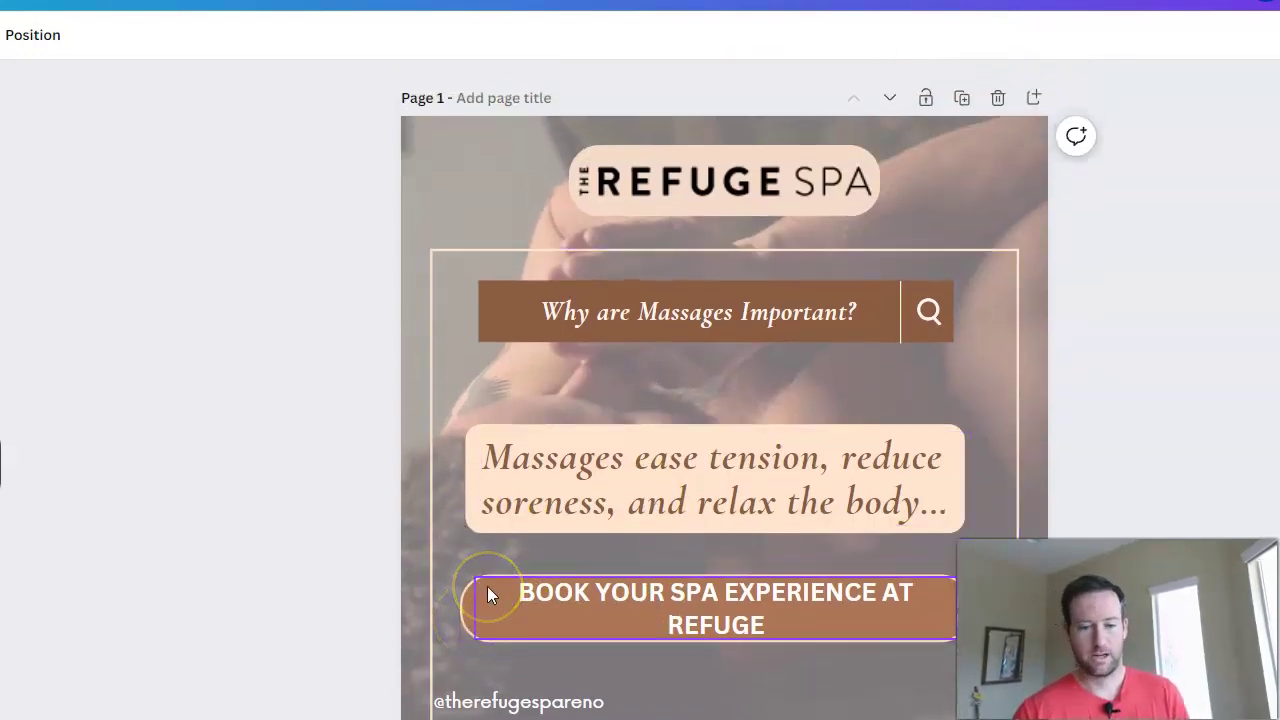
click(570, 275)
- Switch to The Refuge Spa's Google business listing, go through its latest updates and open the summertime facial post
click(1095, 62)
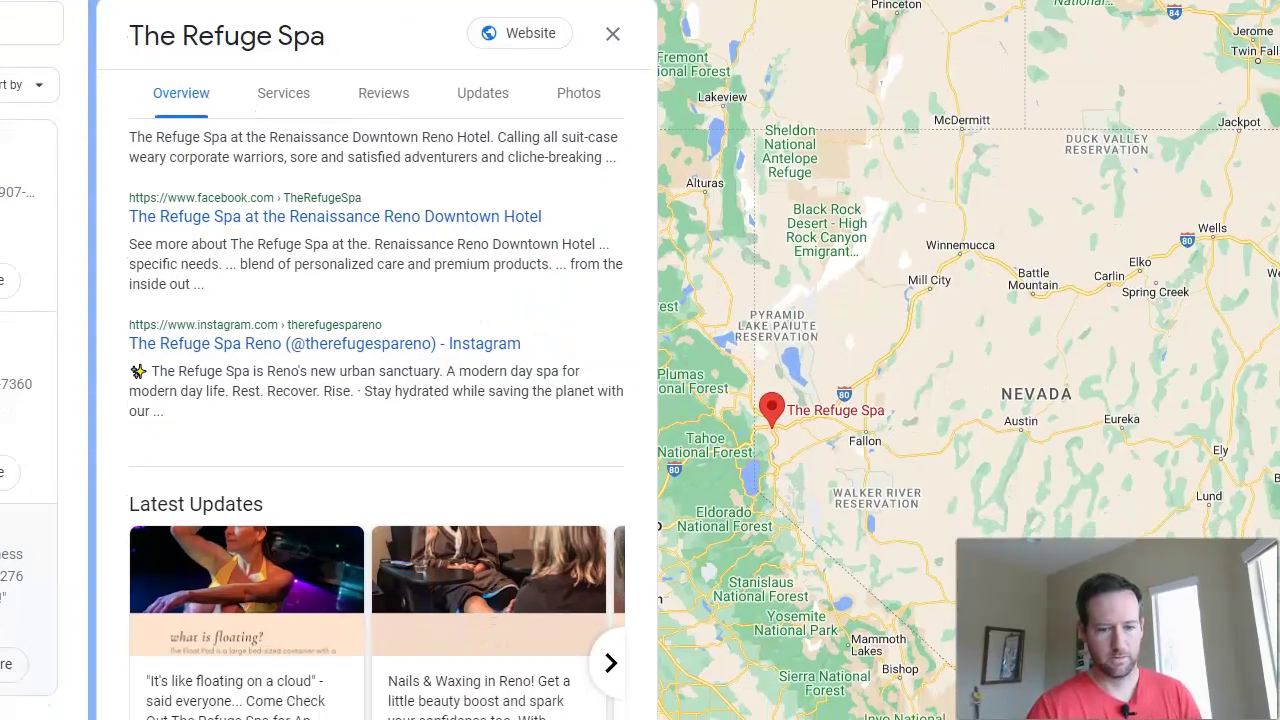
click(611, 662)
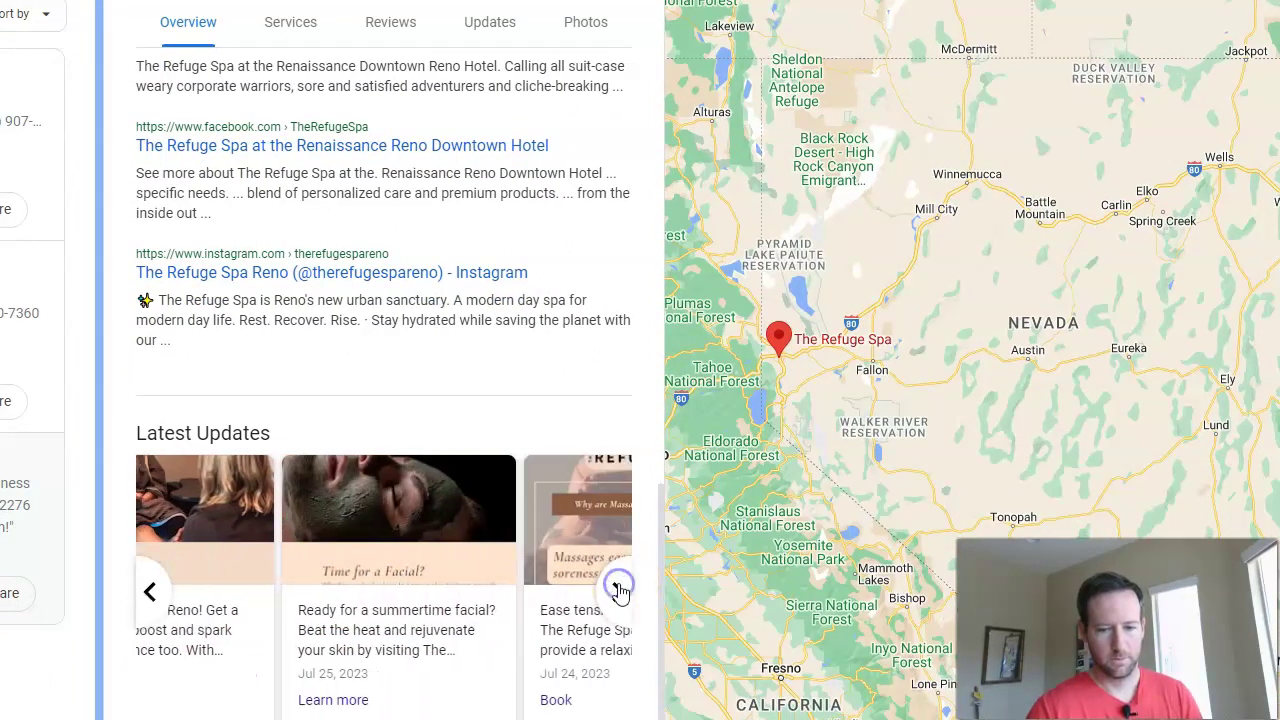
click(619, 590)
click(251, 633)
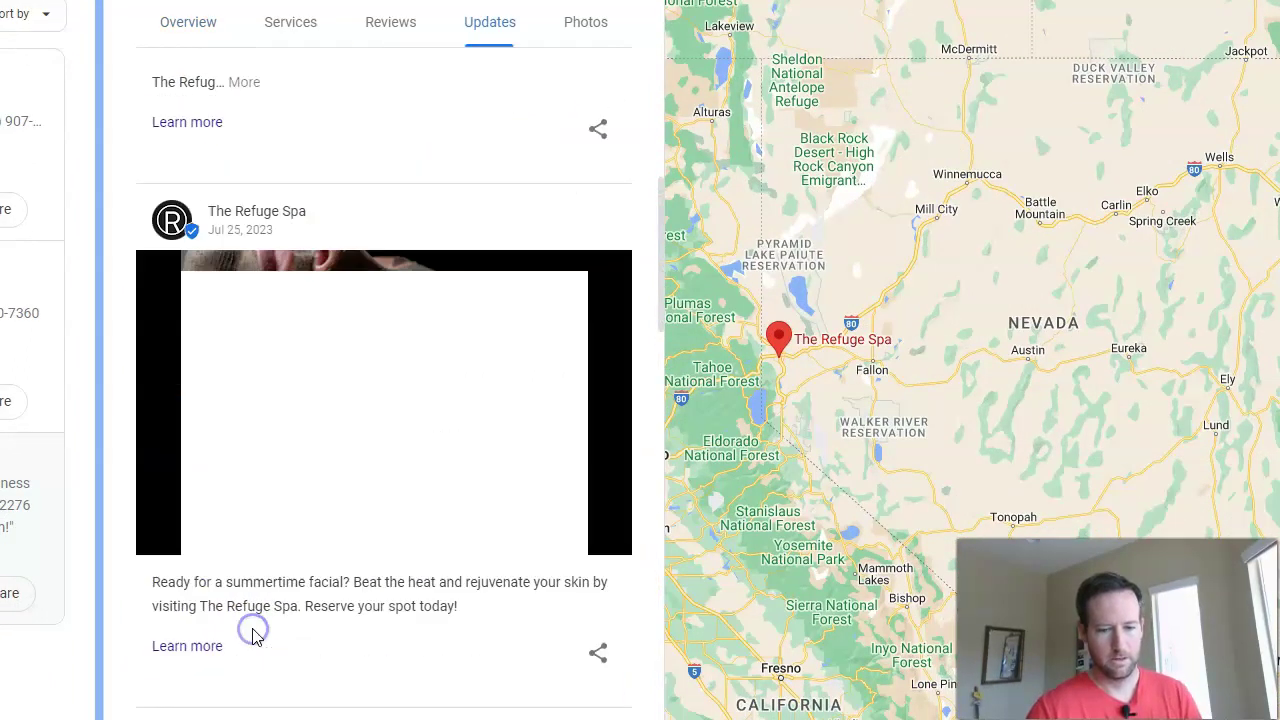
- Examine the published Jul 24, 2023 massage post, including its image, description and Book link
scroll(455, 290, down, 3)
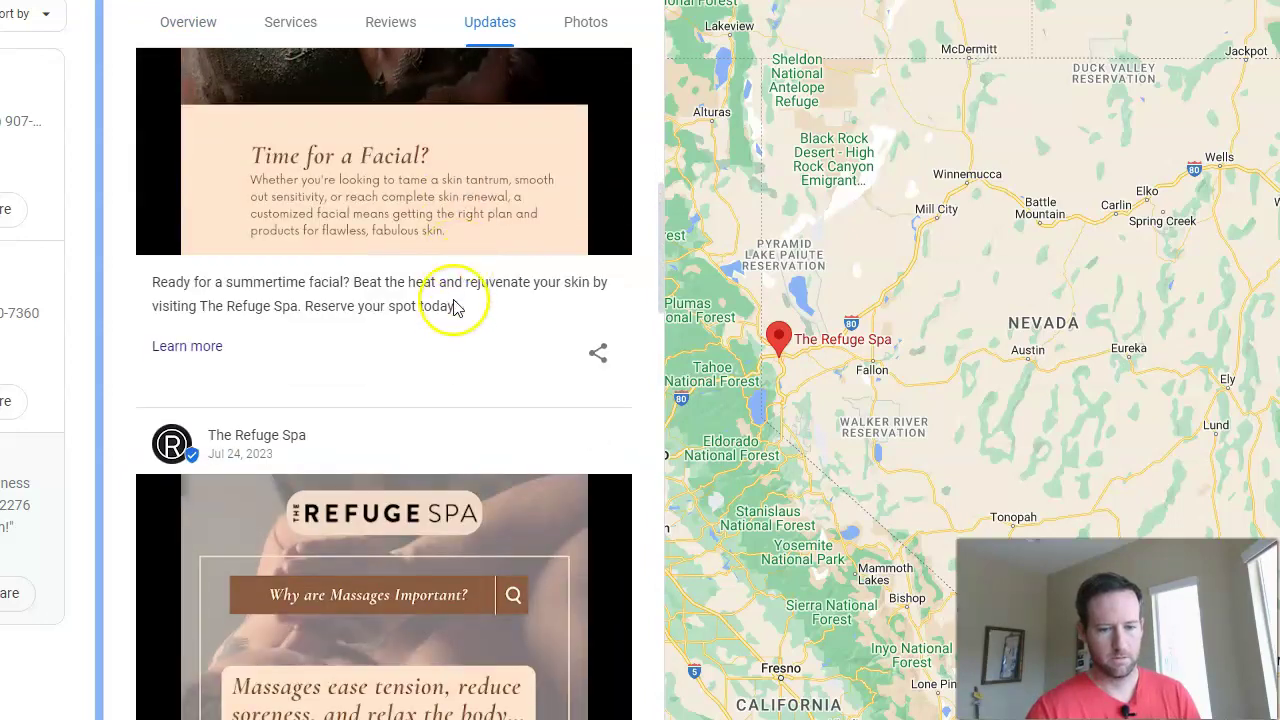
scroll(445, 320, down, 5)
scroll(440, 340, up, 2)
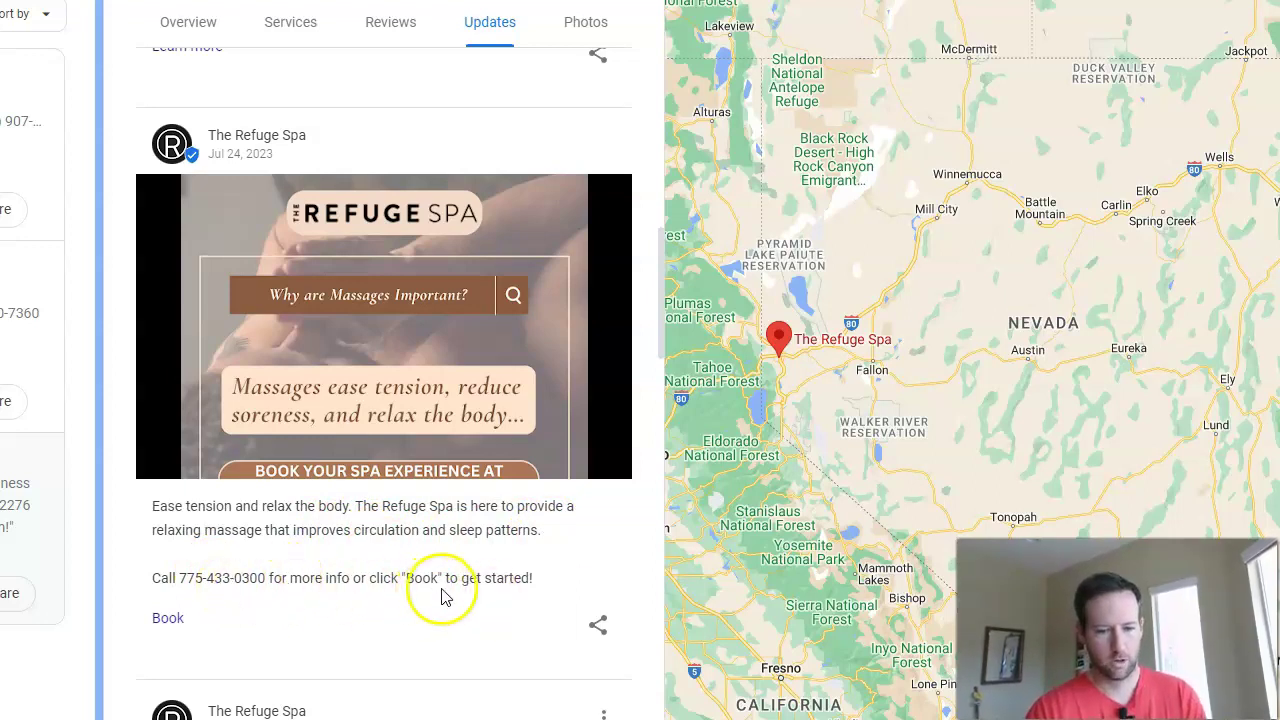
click(170, 622)
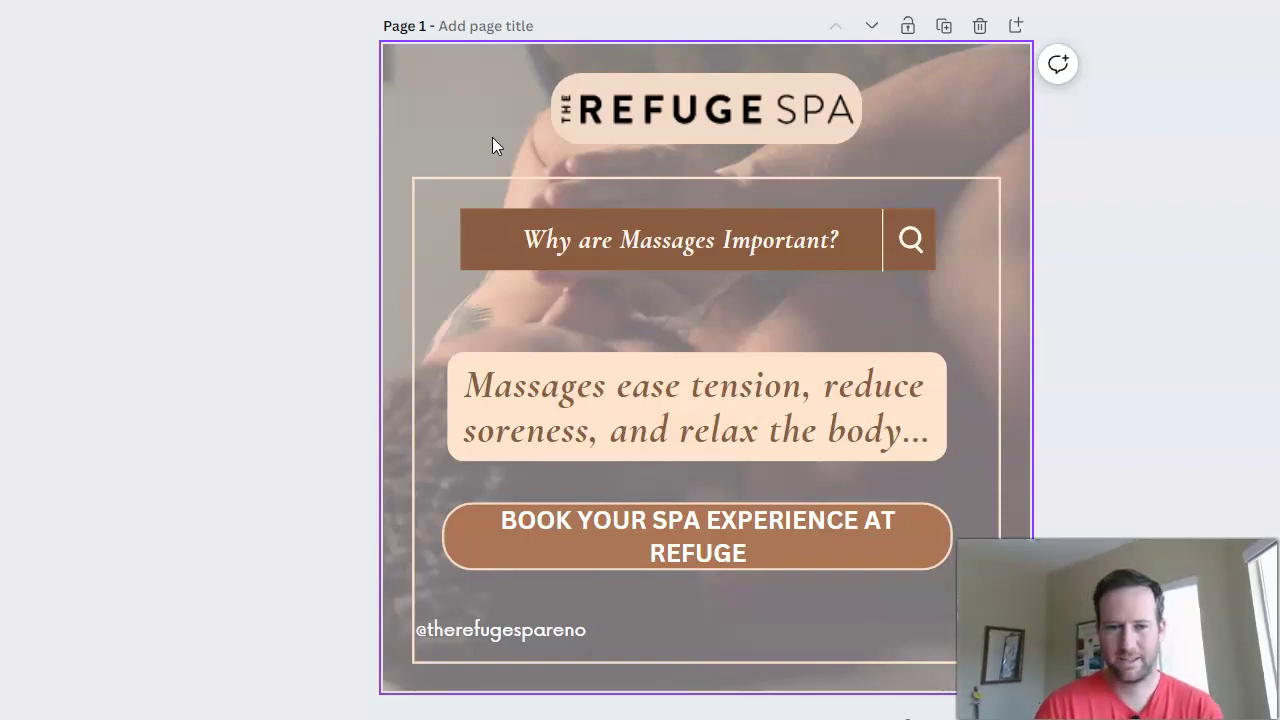
- Return to the Canva design and look through its pages, comparing the massage, facial and "Get Glamorous in Reno, NV!" layouts
click(408, 84)
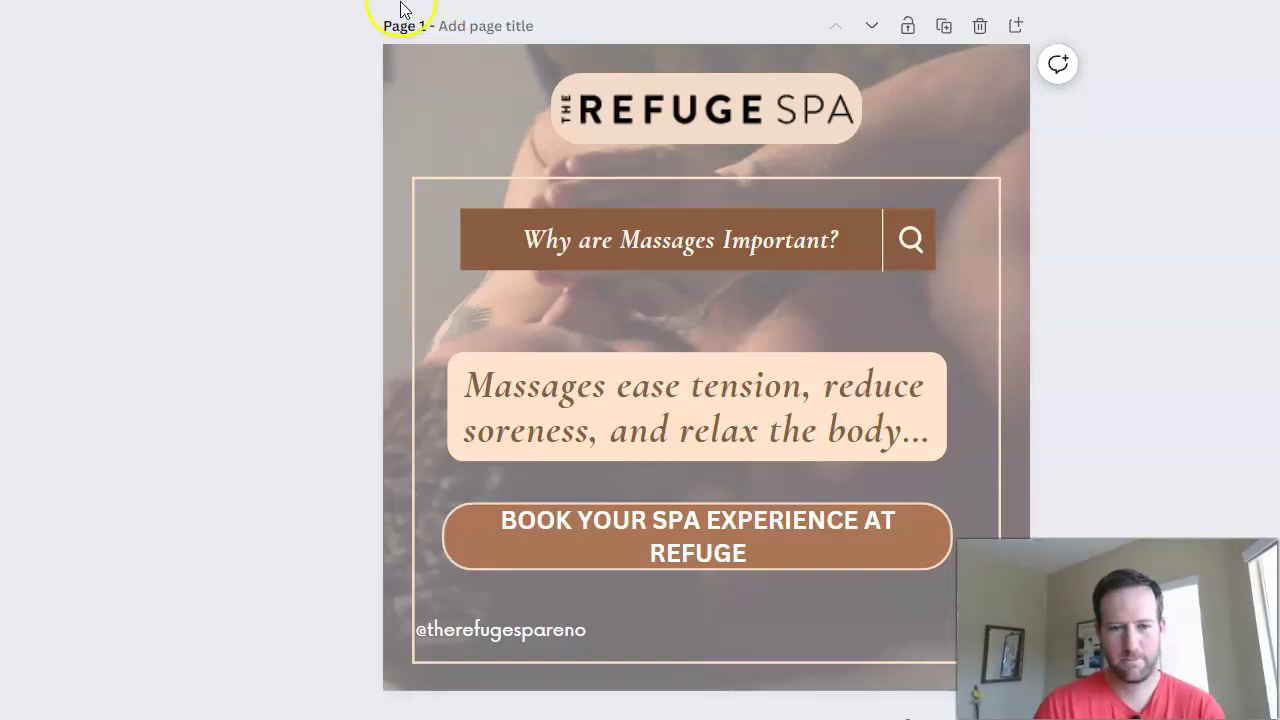
scroll(521, 156, down, 15)
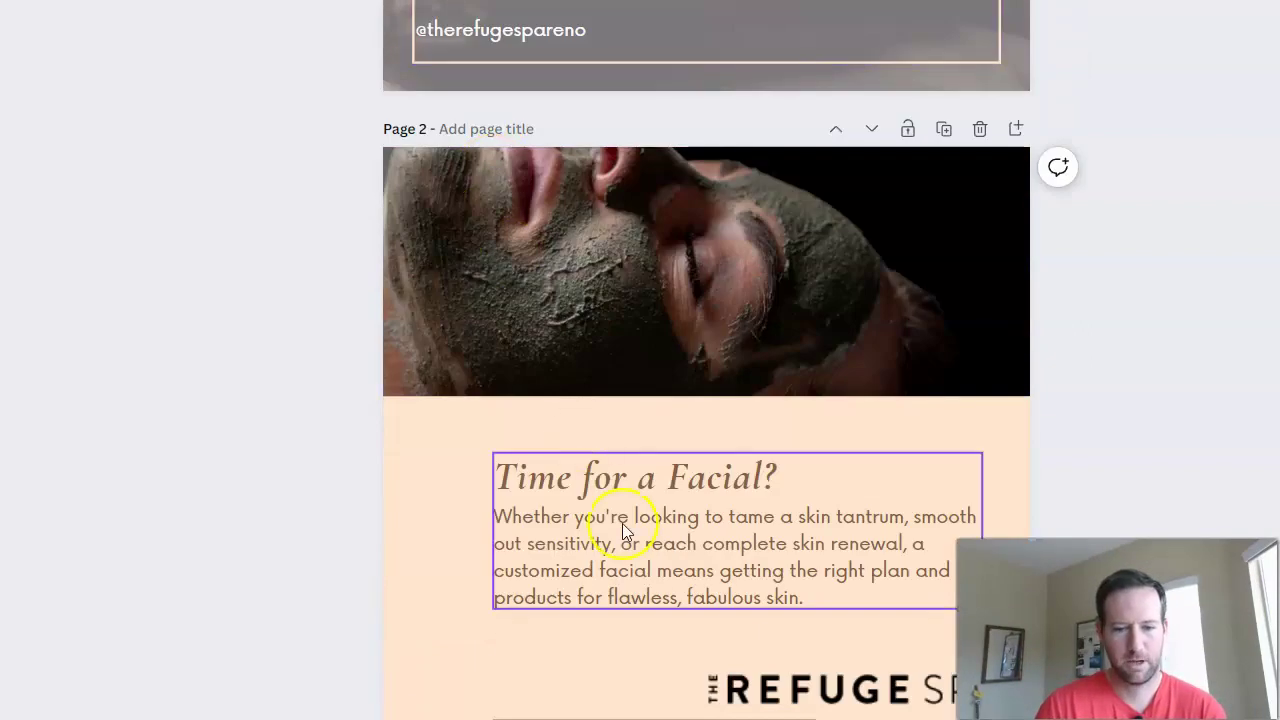
scroll(596, 443, down, 20)
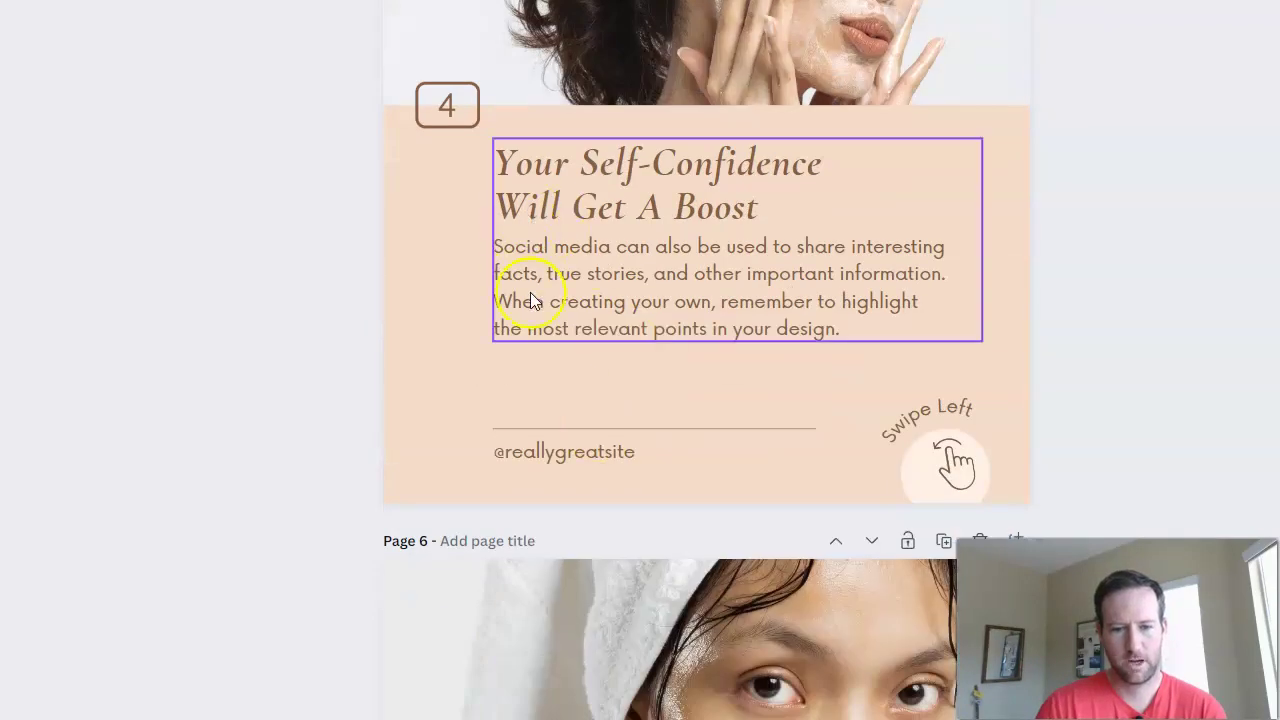
scroll(530, 292, up, 10)
scroll(530, 293, up, 20)
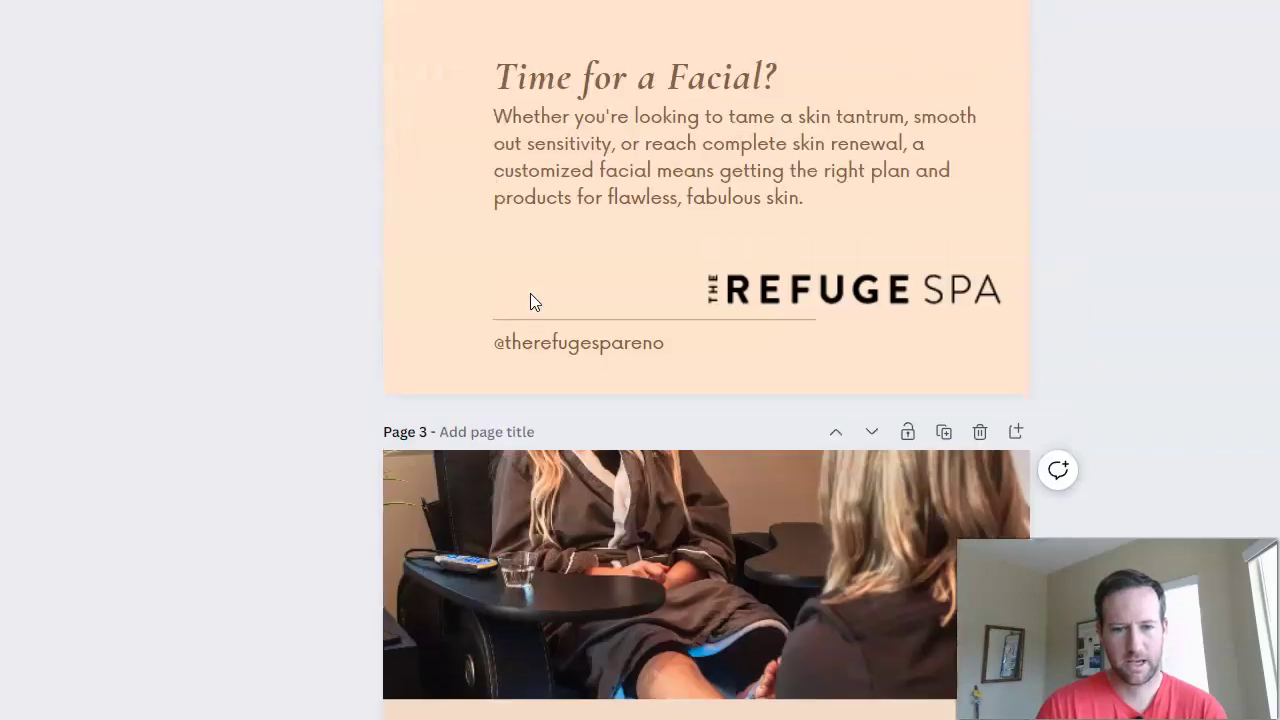
scroll(531, 302, down, 9)
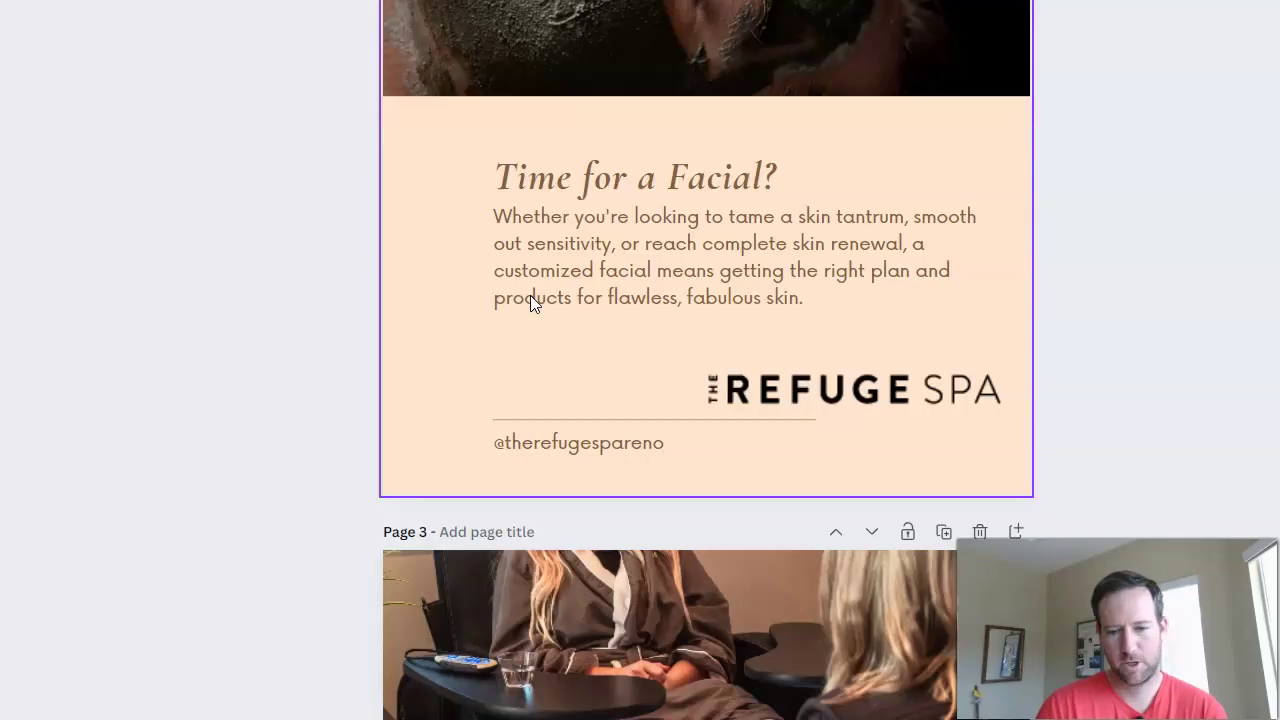
scroll(530, 298, up, 3)
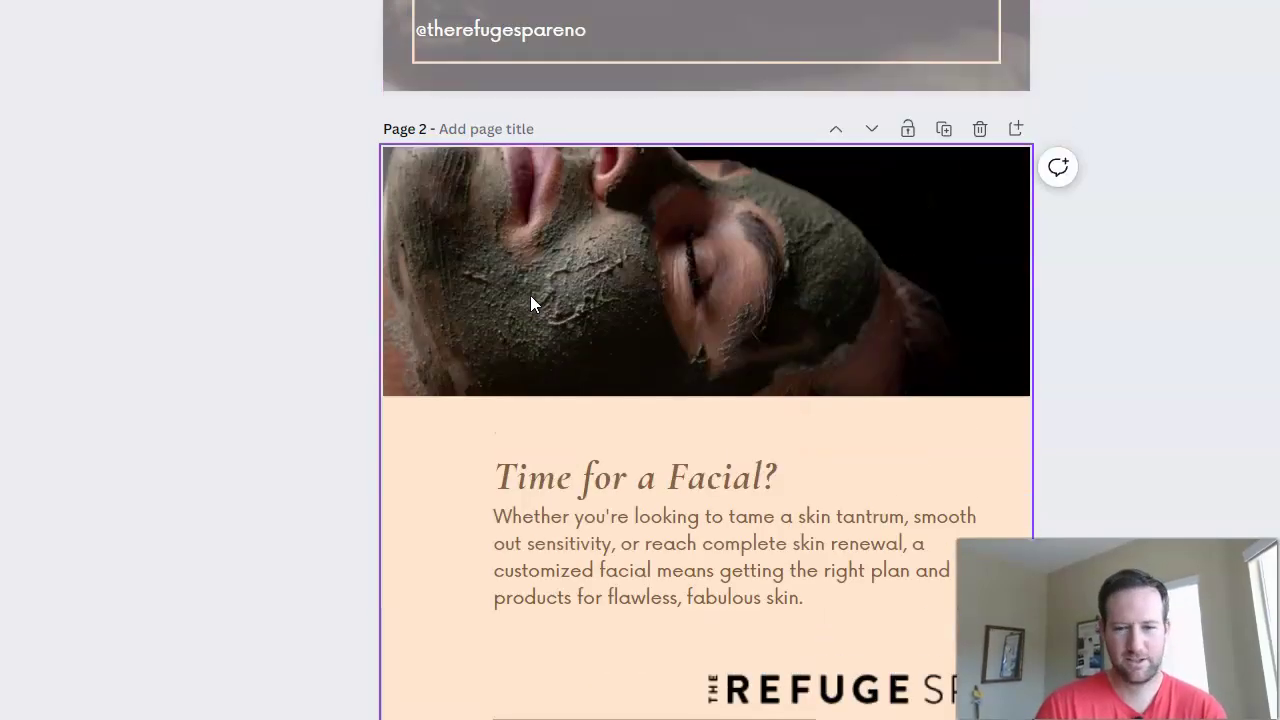
scroll(530, 298, down, 2)
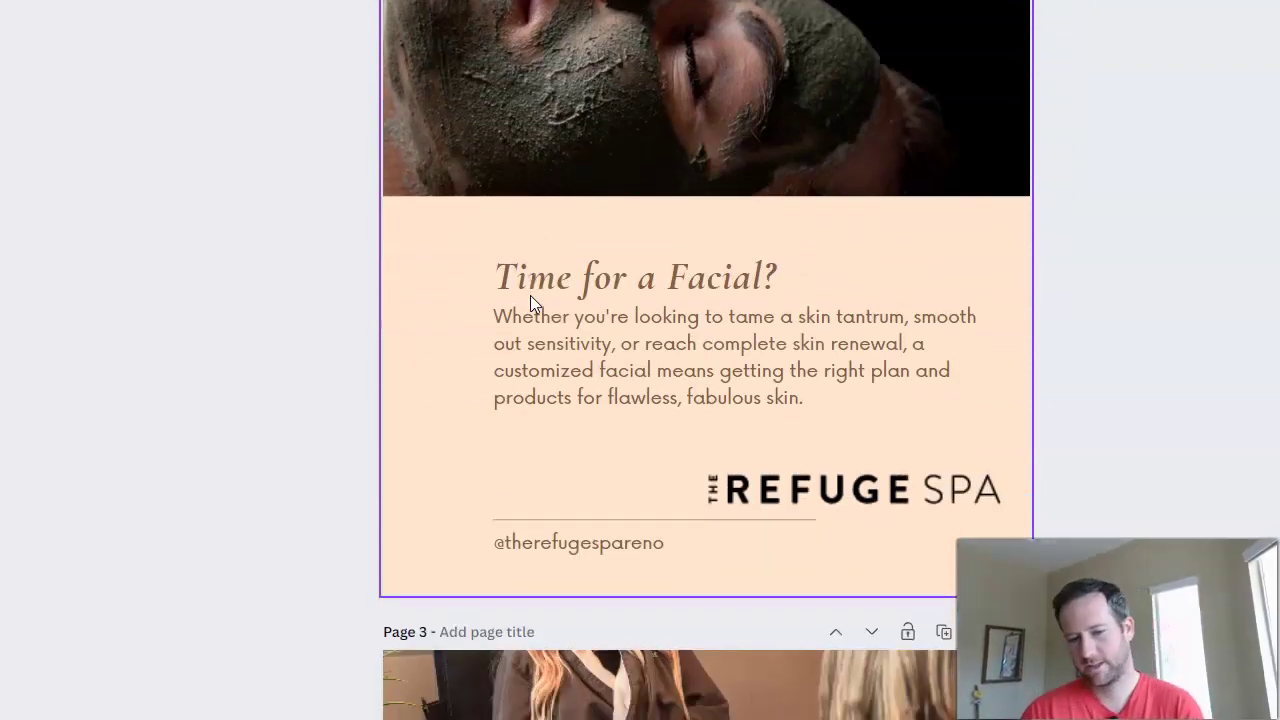
scroll(530, 295, down, 9)
click(549, 315)
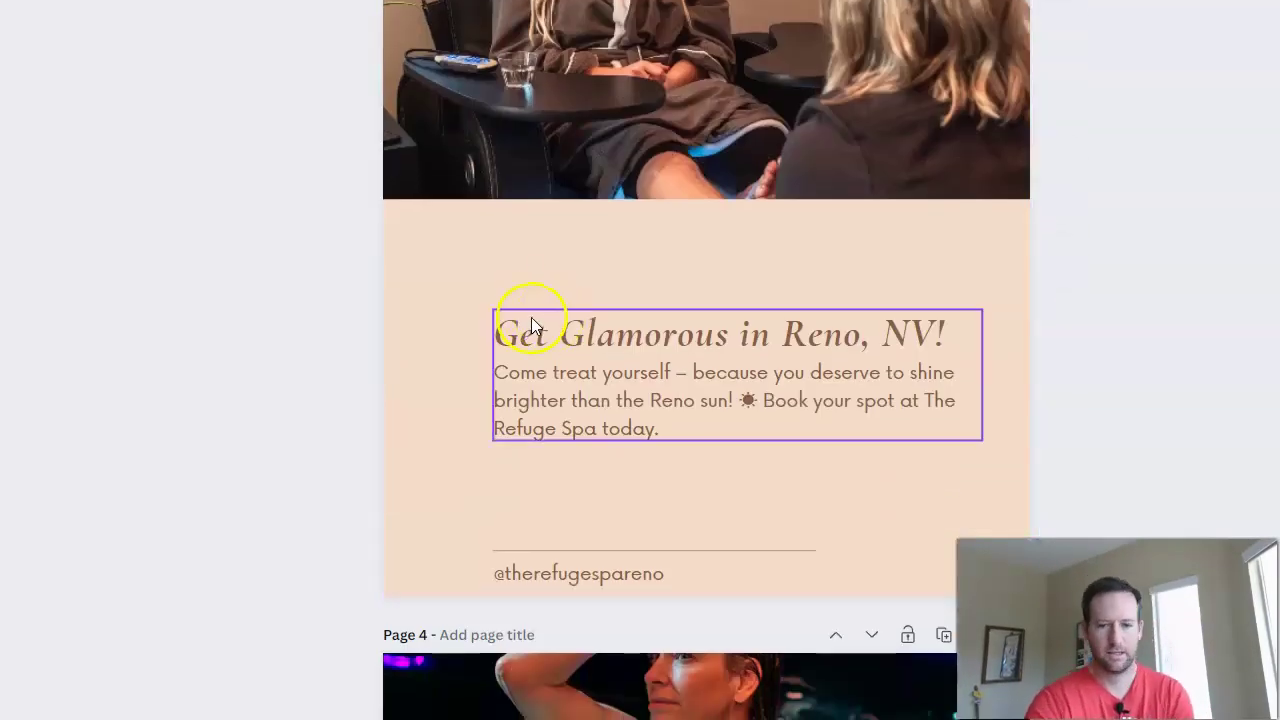
scroll(532, 320, up, 15)
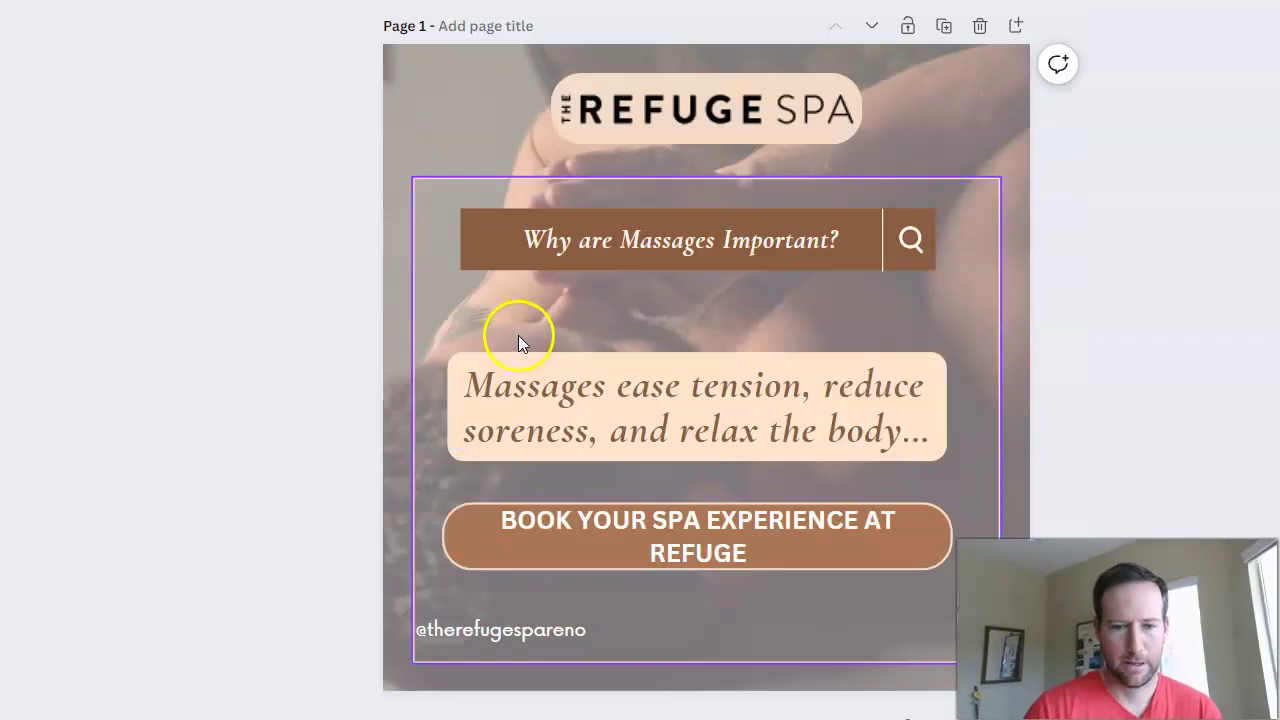
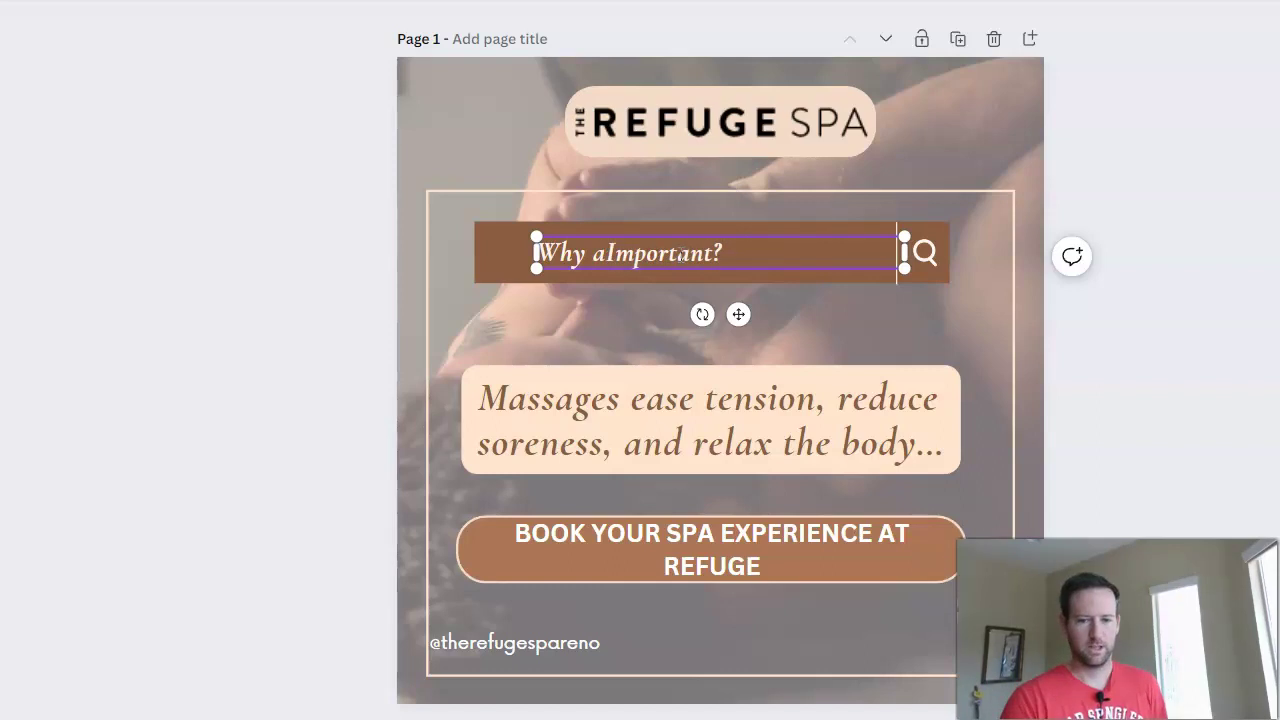
- Reword the search-bar question on page 1 to read "Why is Relaxation Important?"
text(xation)
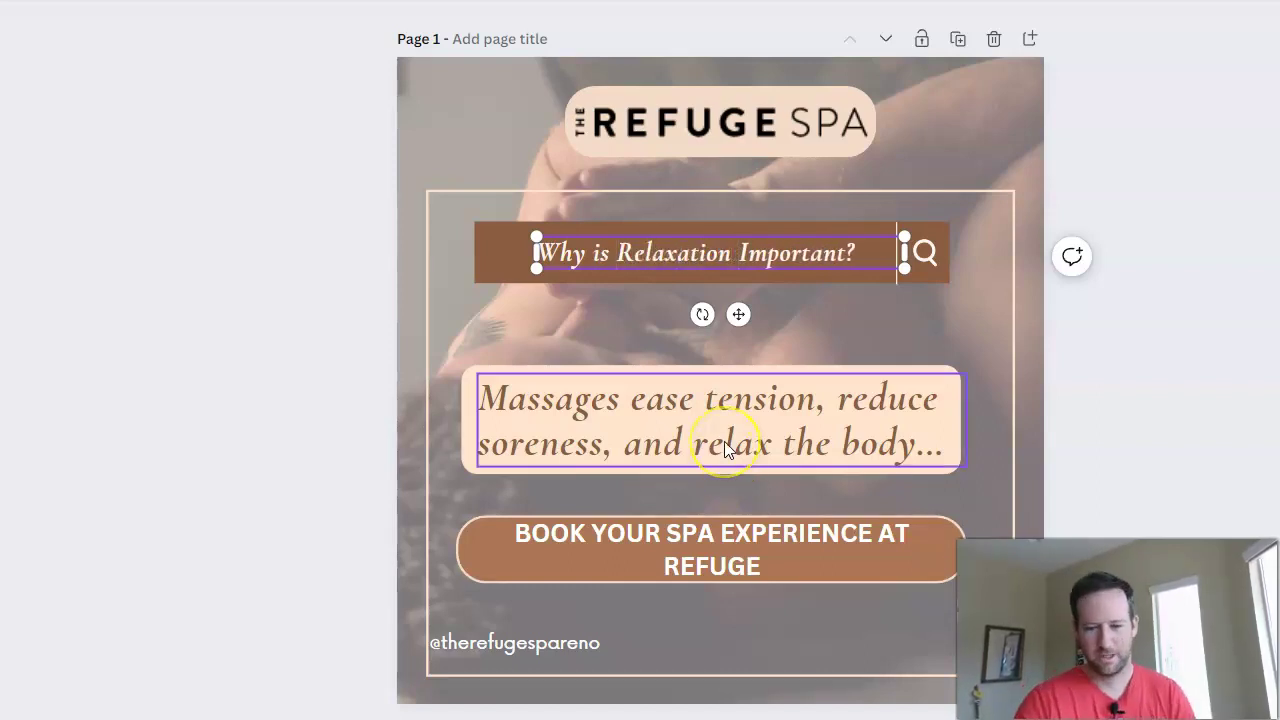
- Compare the reworded question design on page 1 with the facial layout on page 2
scroll(724, 441, down, 6)
scroll(740, 405, down, 9)
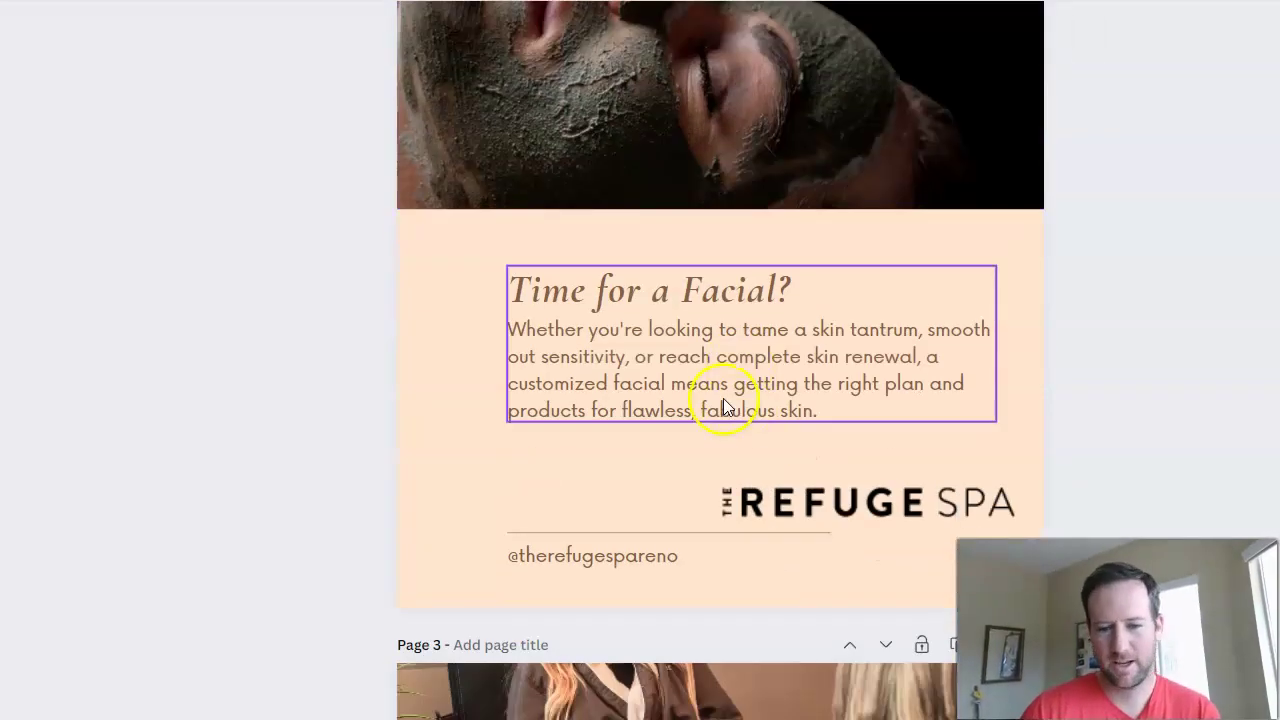
scroll(743, 326, up, 10)
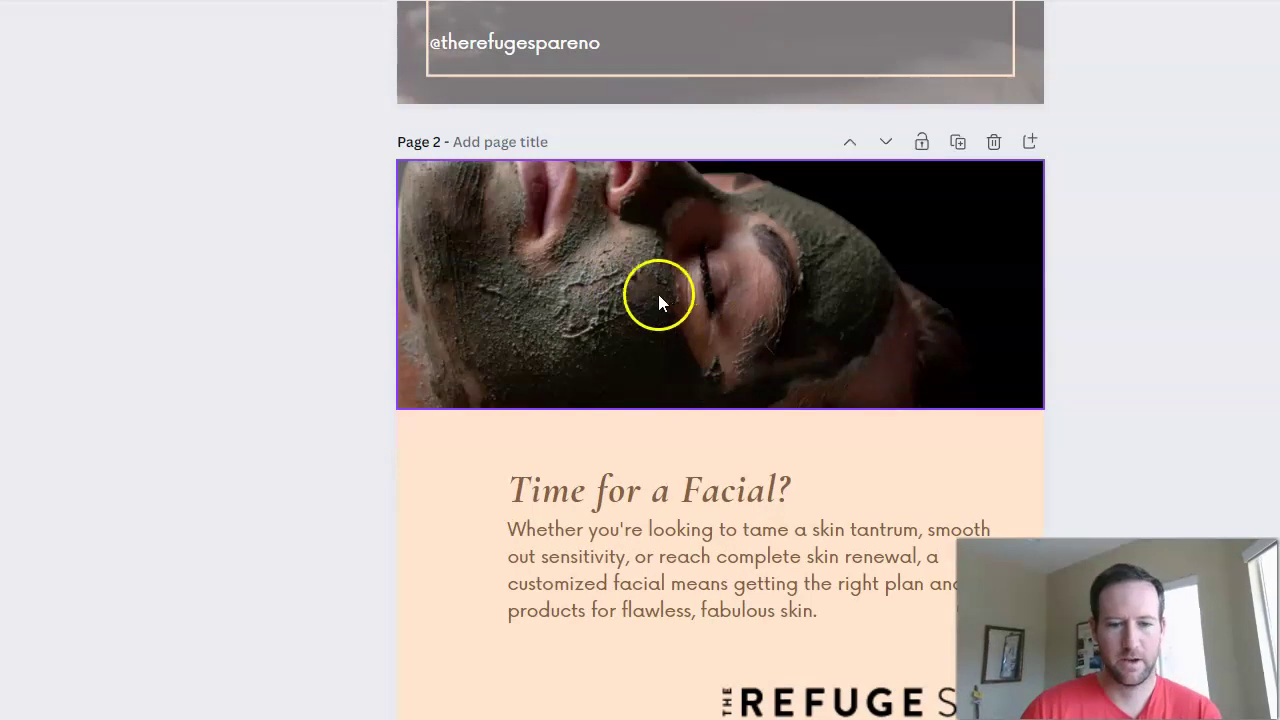
scroll(678, 277, up, 5)
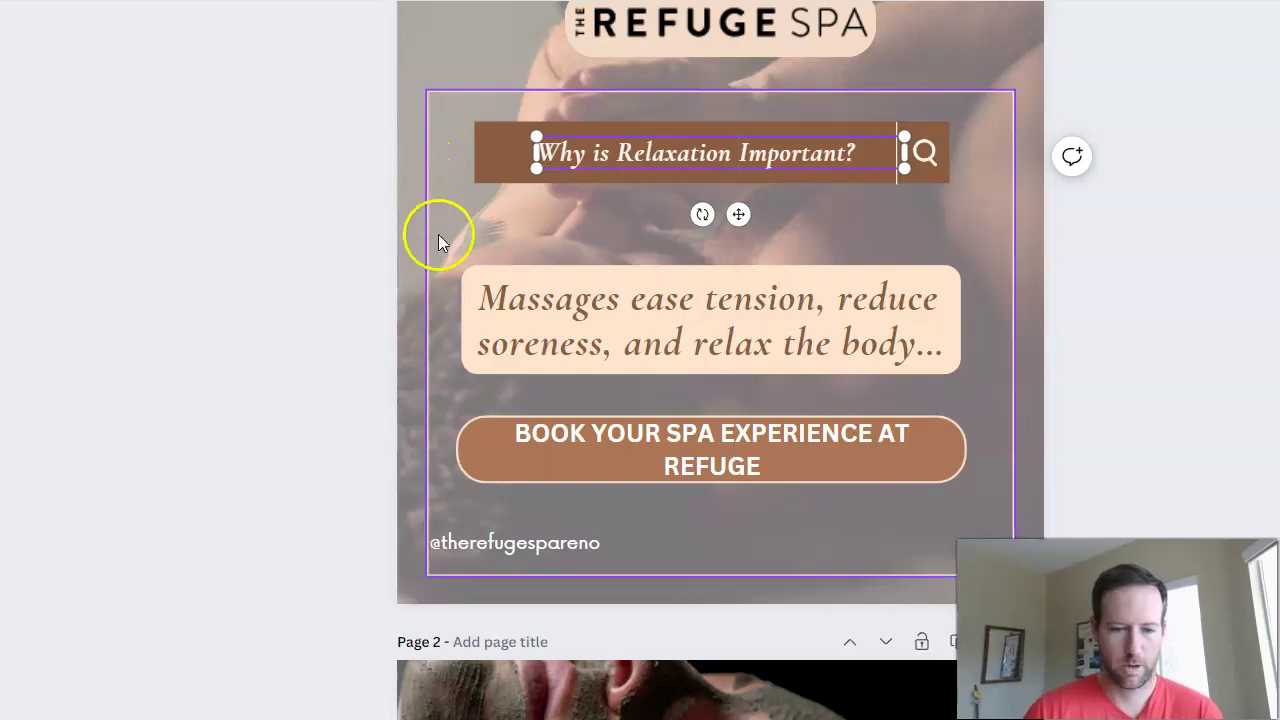
scroll(440, 235, down, 3)
scroll(457, 276, down, 4)
click(458, 278)
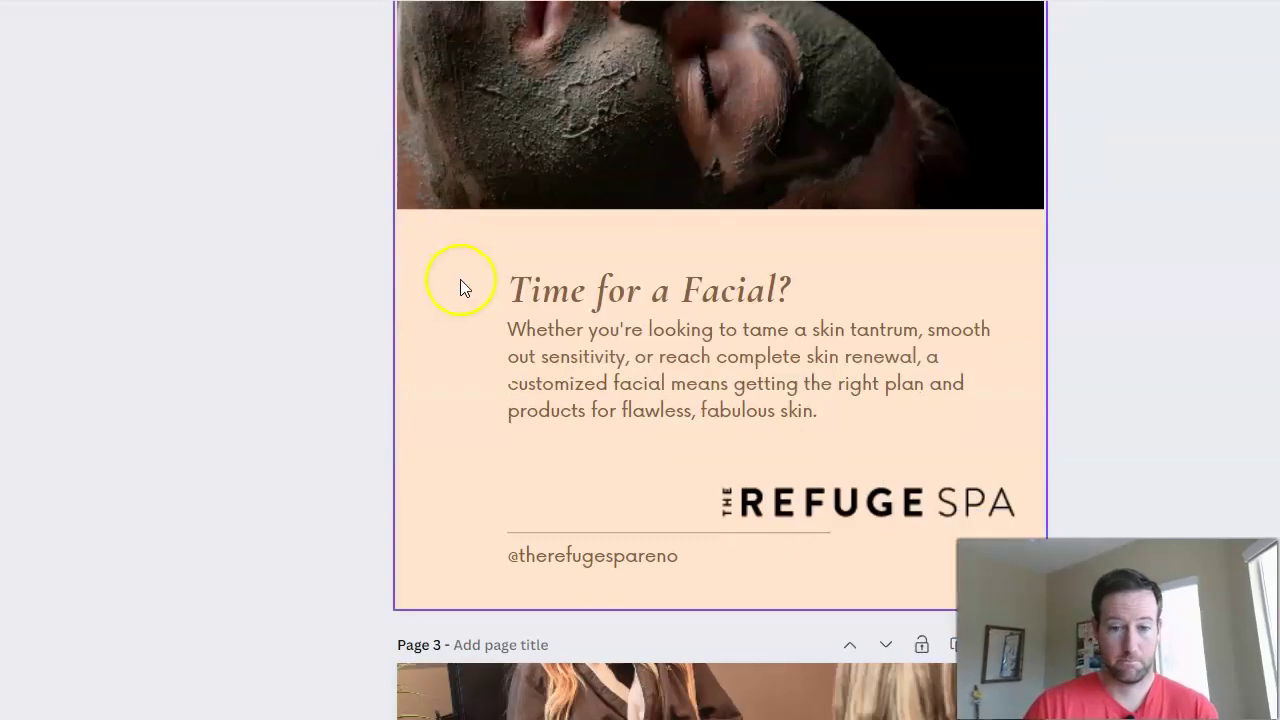
- Examine how page 2 pairs the facial photo with the "Time for a Facial?" heading and description
scroll(462, 283, up, 2)
scroll(464, 286, up, 1)
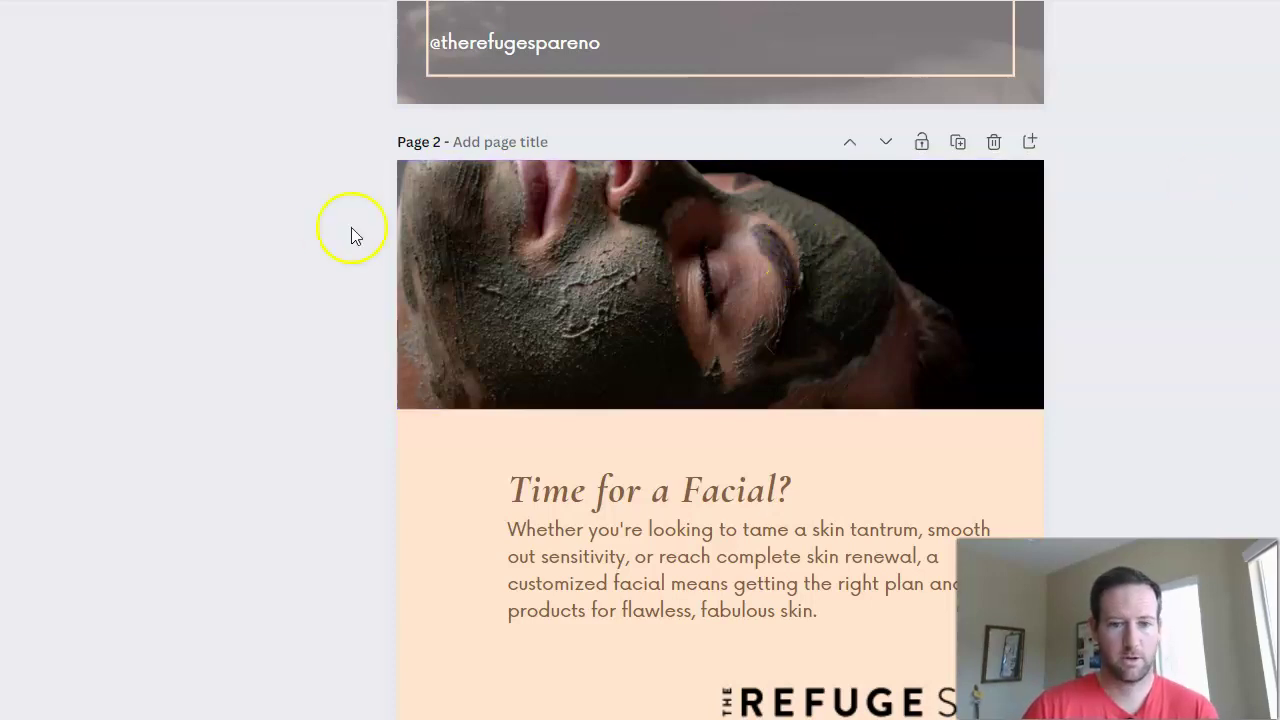
click(750, 303)
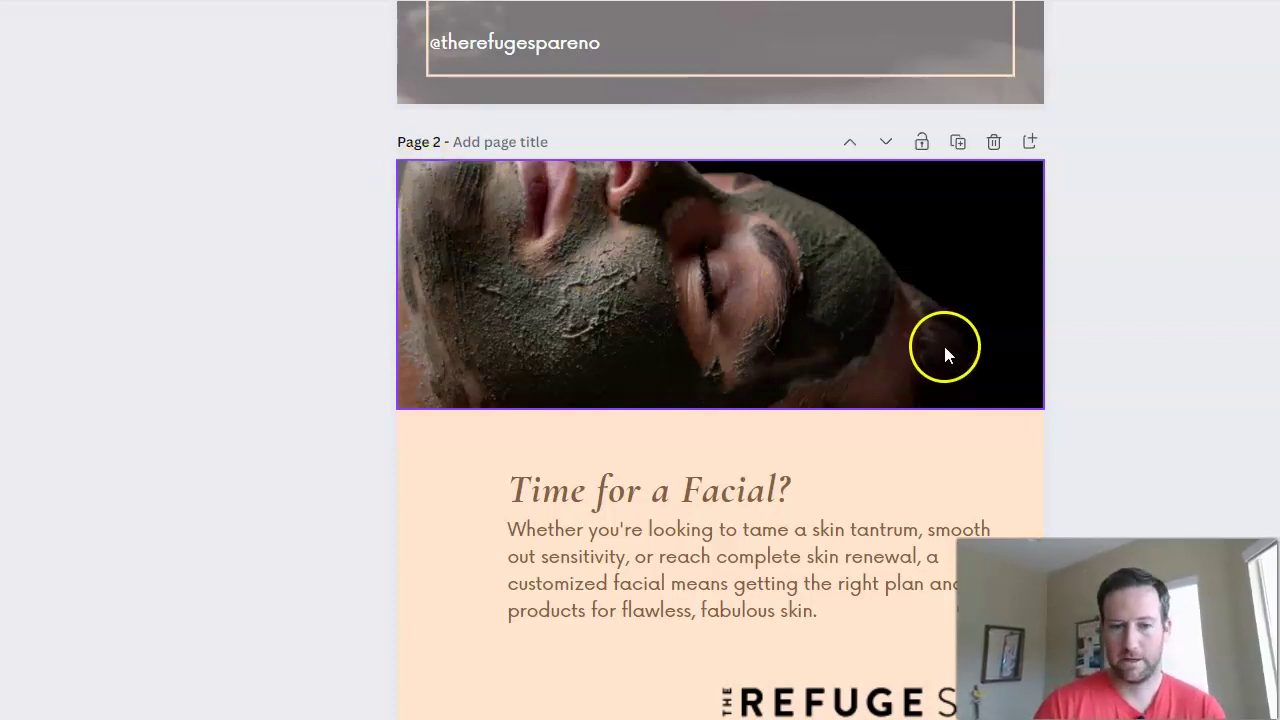
click(572, 465)
click(711, 268)
click(700, 432)
click(740, 281)
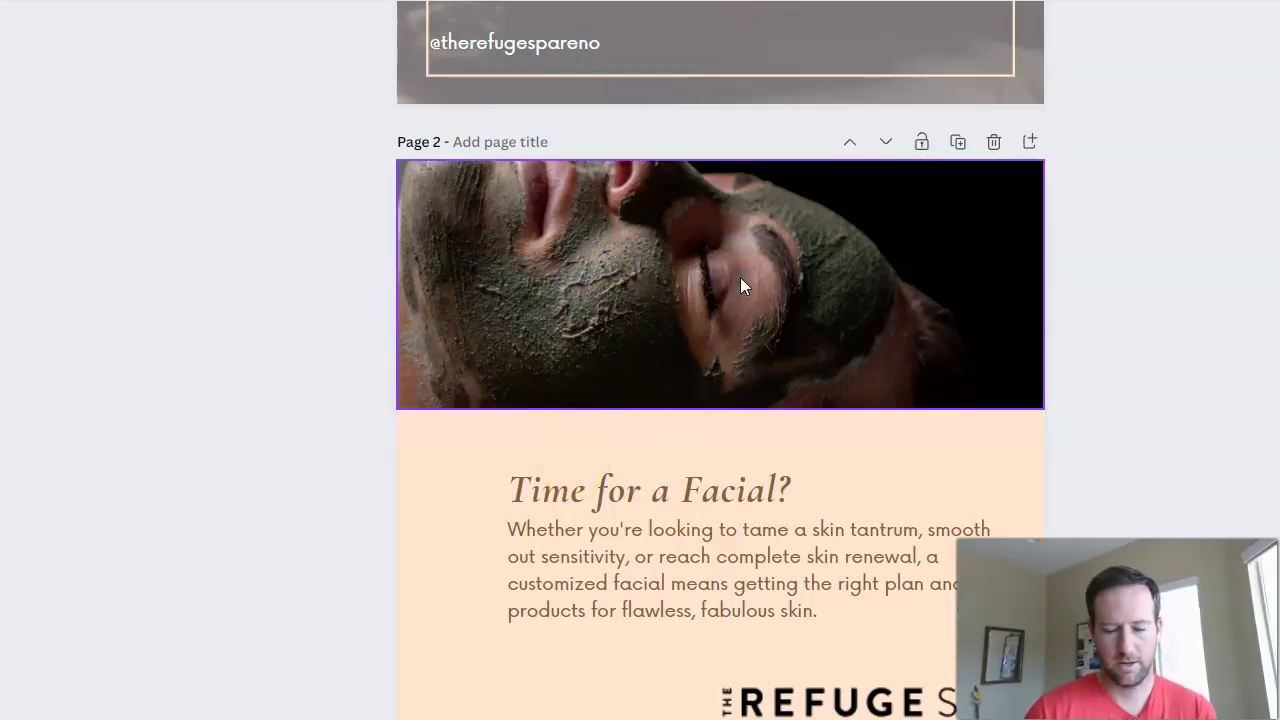
- Look through the remaining pages, including the "what is floating?" and "Get Glamorous in Reno, NV!" layouts, and return to page 1
scroll(740, 277, down, 11)
scroll(740, 278, down, 10)
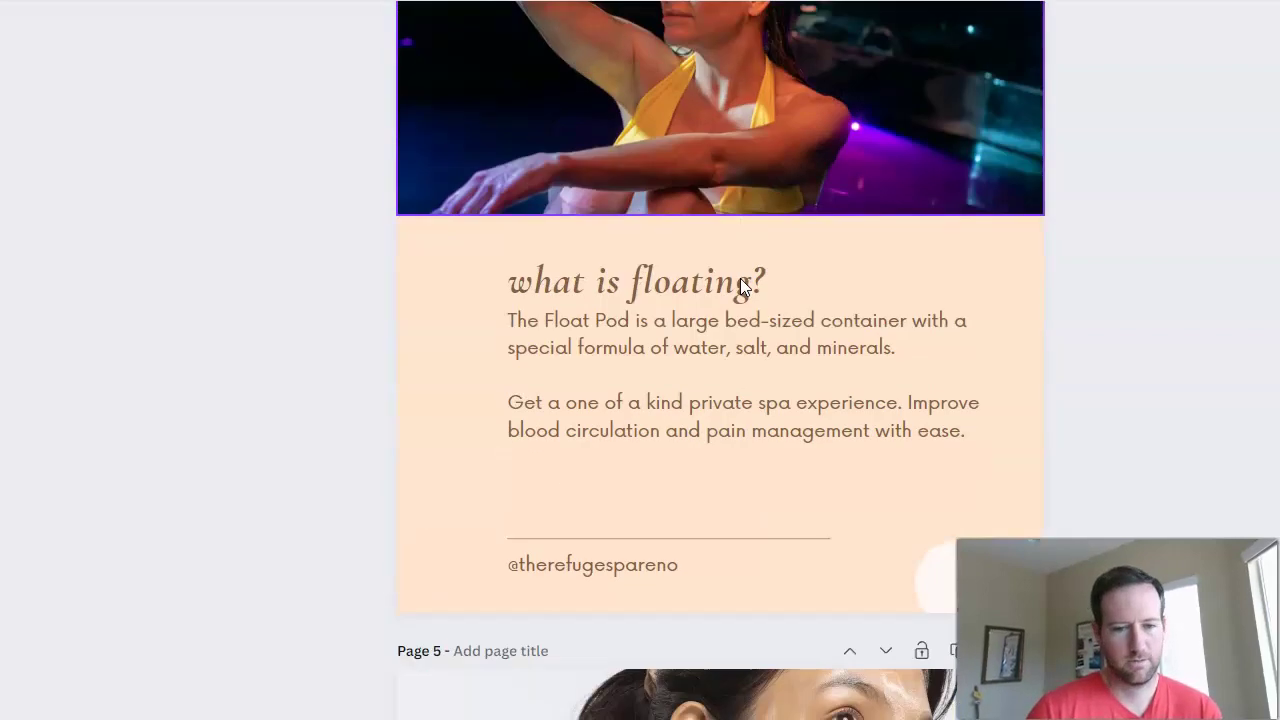
click(415, 310)
scroll(337, 331, up, 10)
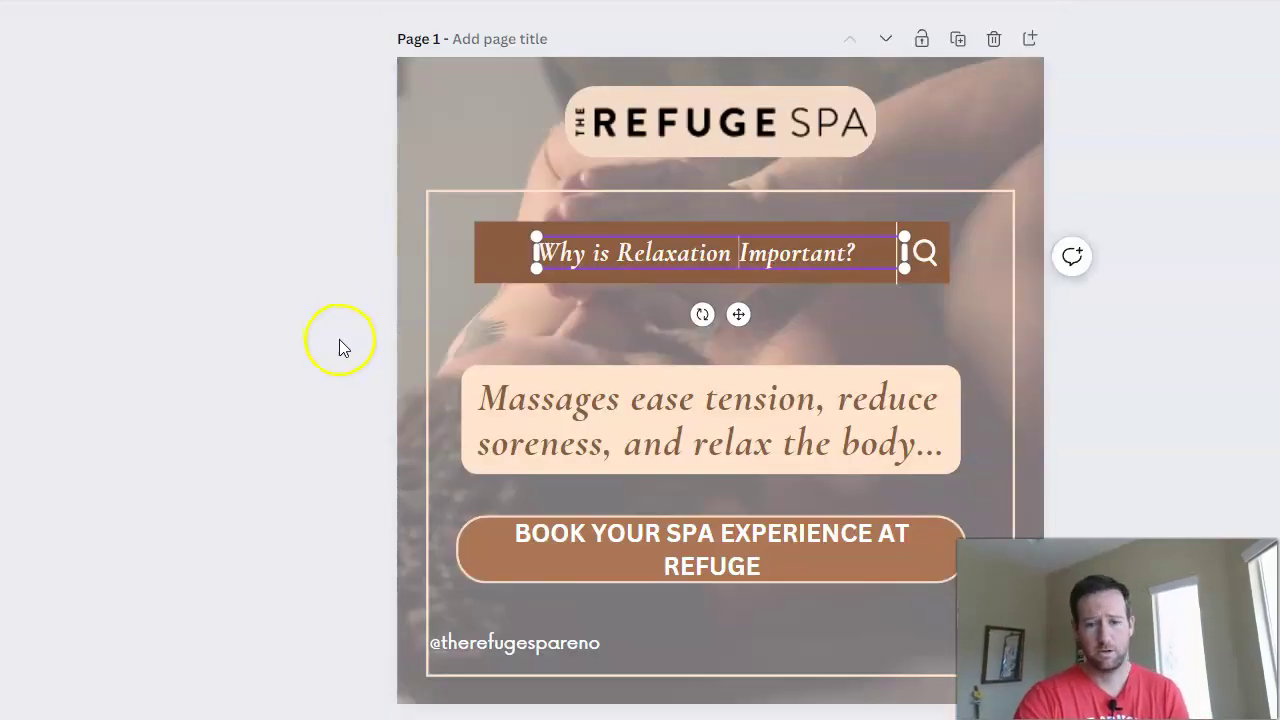
scroll(339, 339, down, 10)
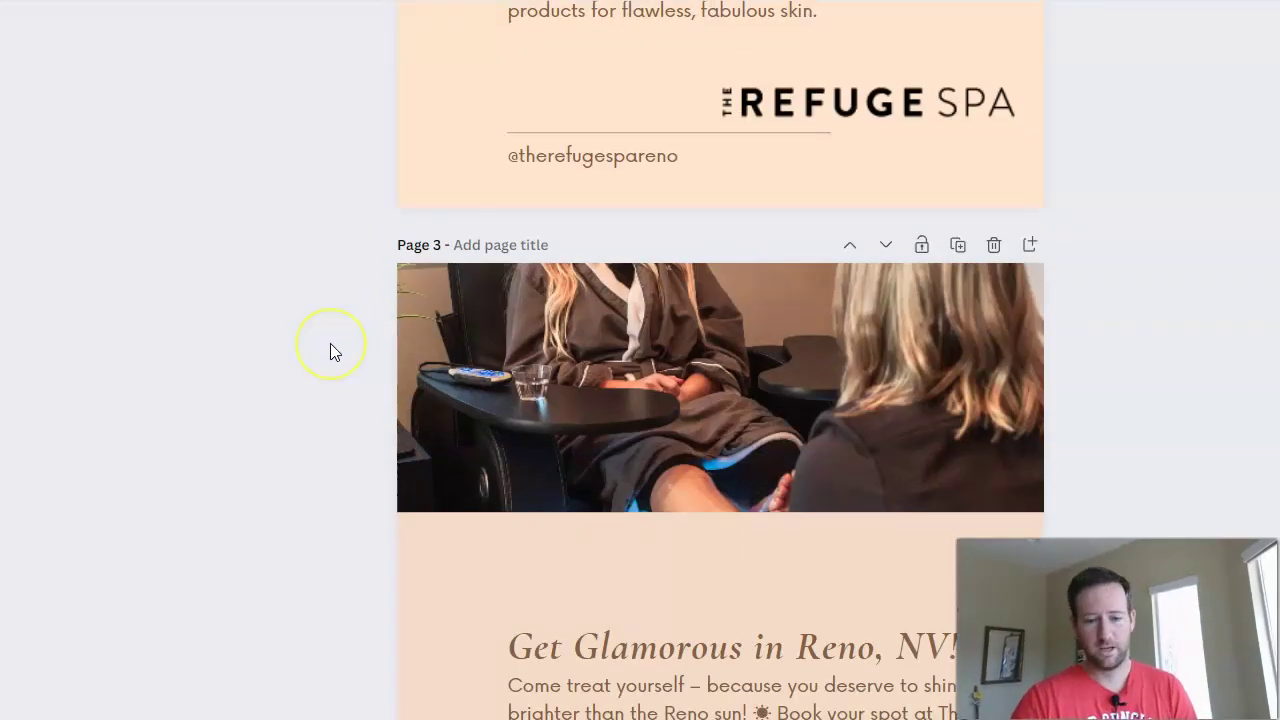
scroll(324, 339, down, 8)
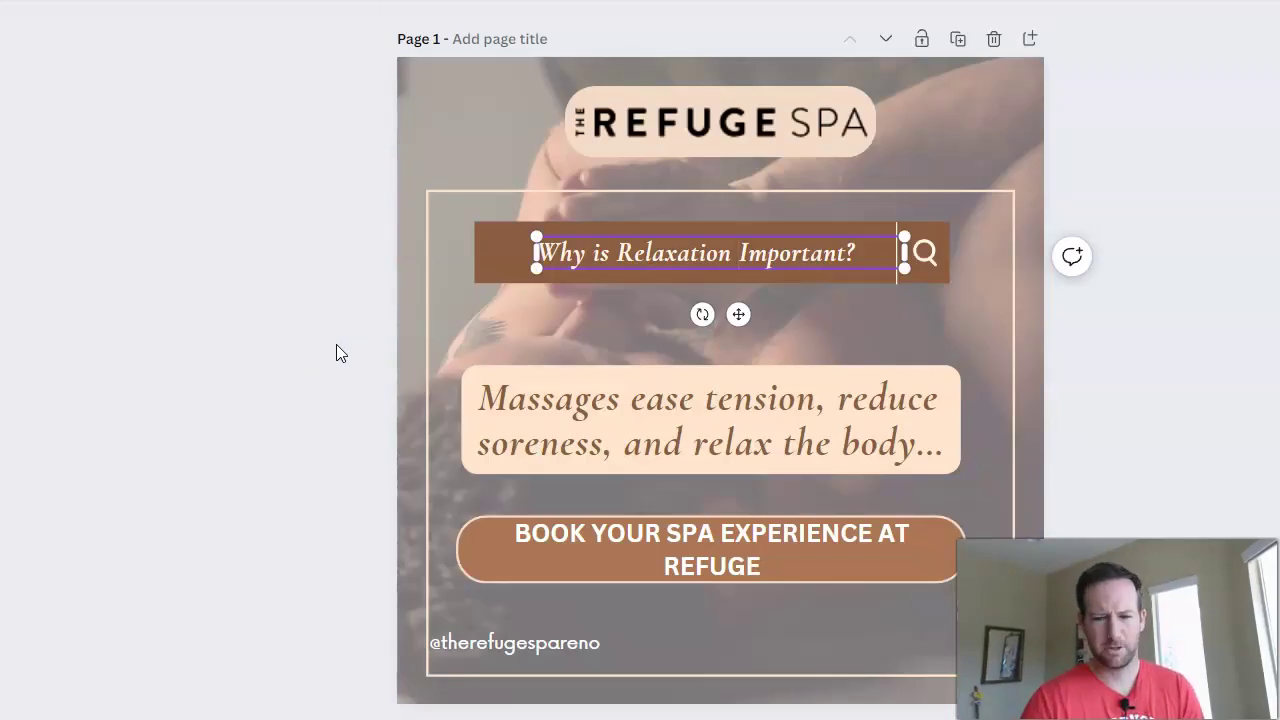
- Finish editing the search-bar question on page 1 and deselect its text
click(336, 344)
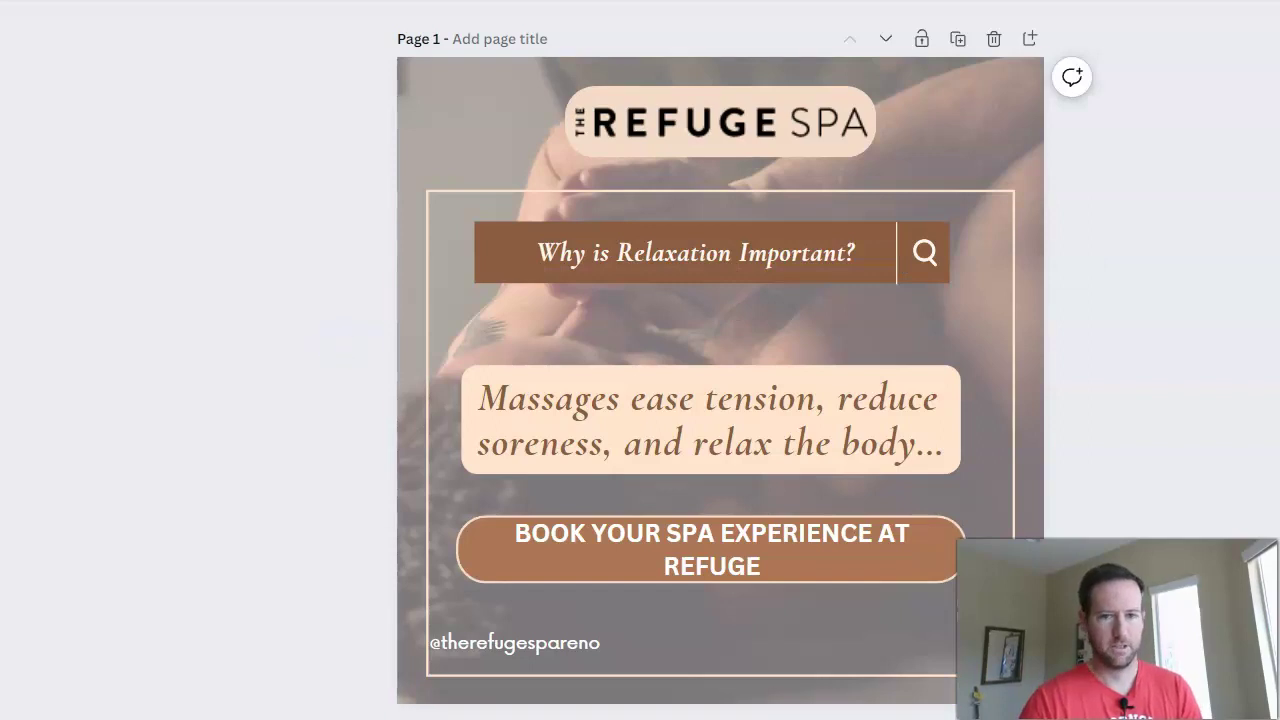
key(ctrl+z)
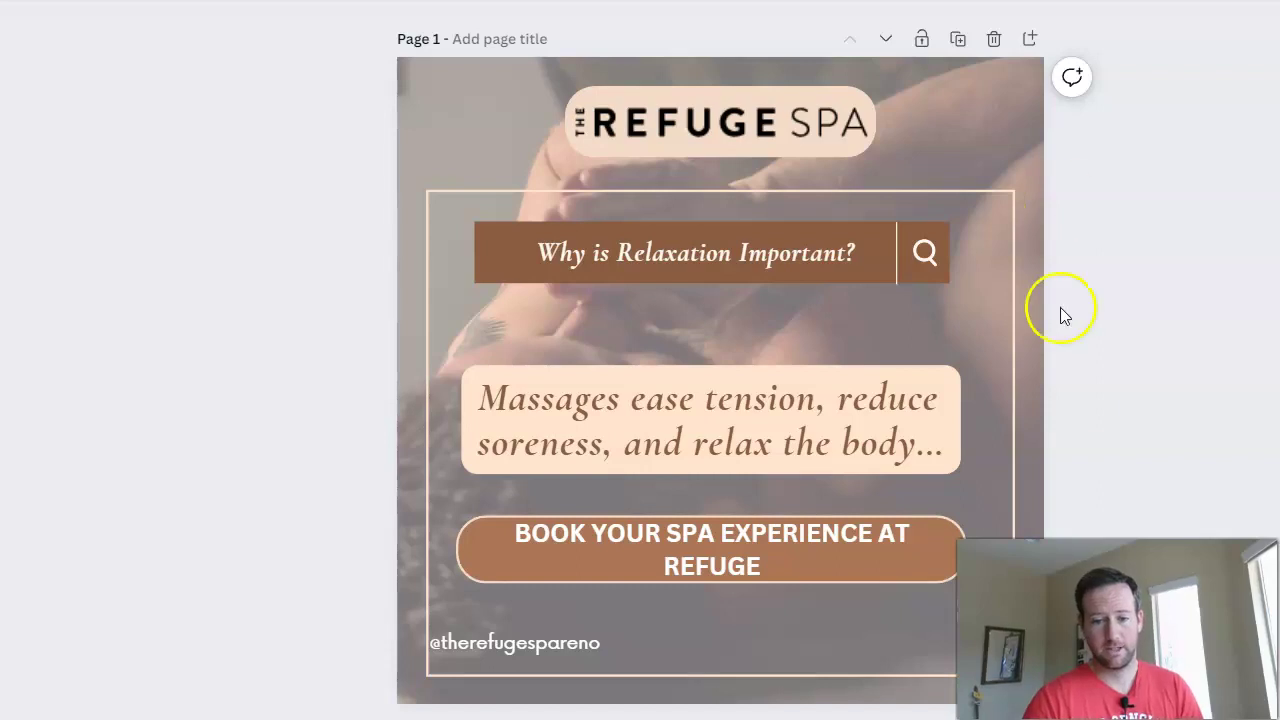
- Review the facial page again, switch to the Google Posts templates gallery and browse its search-bar style designs
scroll(289, 454, down, 8)
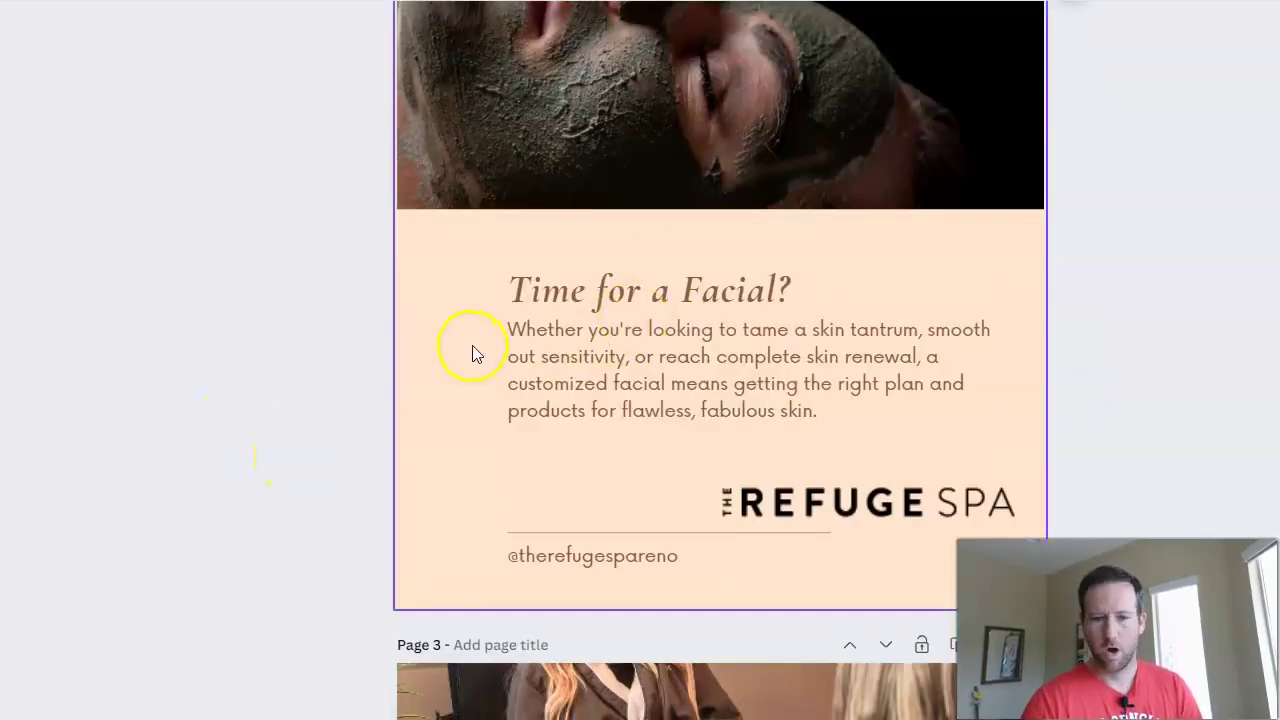
scroll(472, 345, up, 4)
scroll(472, 345, down, 3)
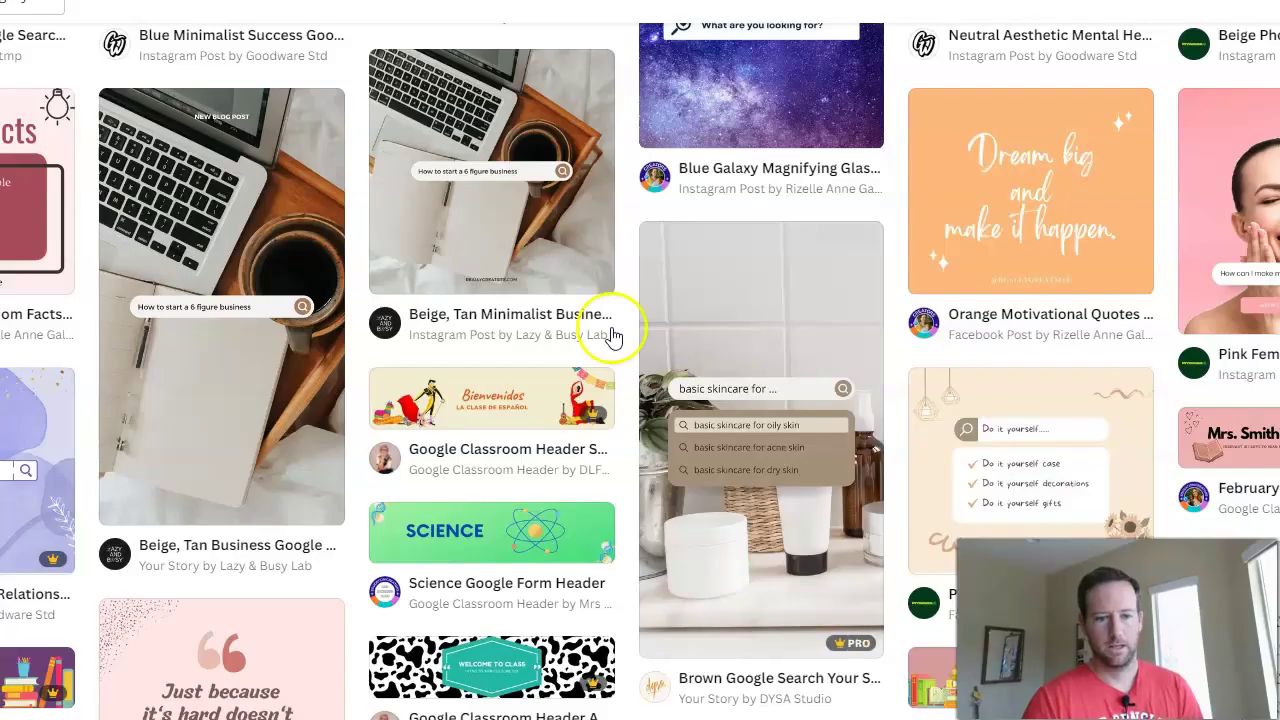
scroll(612, 337, up, 6)
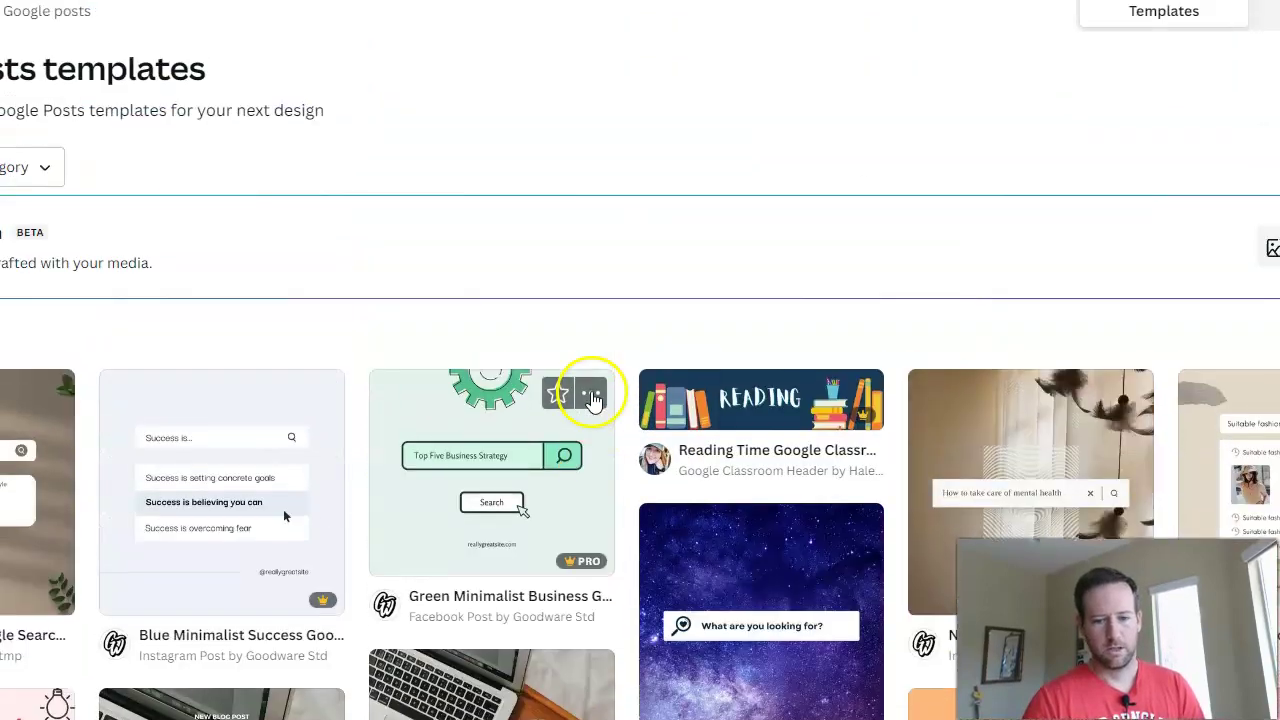